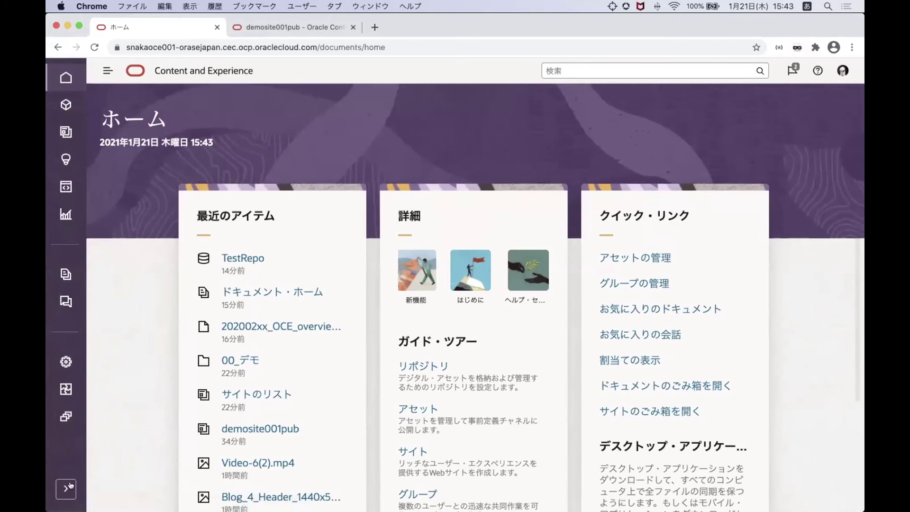
Expand the left navigation sidebar so section labels appear beside the Home page
click(69, 486)
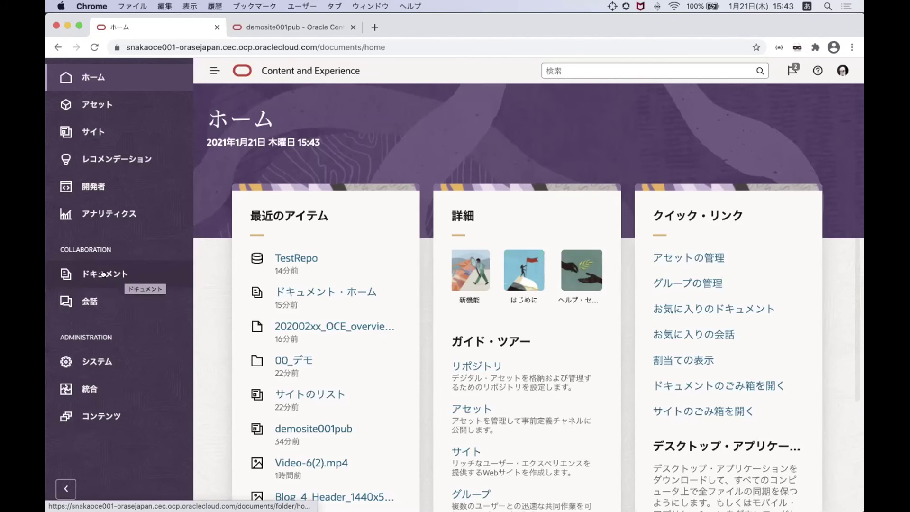
In Documents, open 00_デモ > オフィス文書, select 202002xx_OCE_overview.pptx and show its viewing options
click(96, 274)
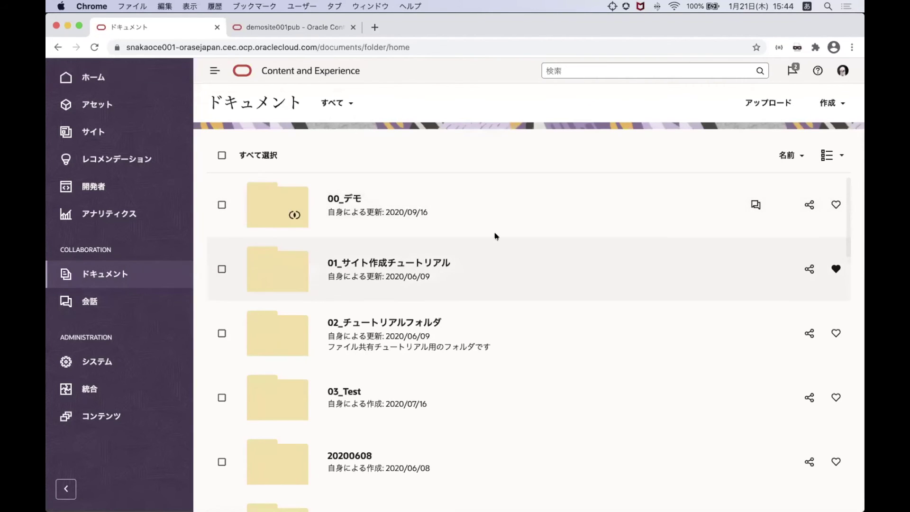
scroll(496, 236, down, 5)
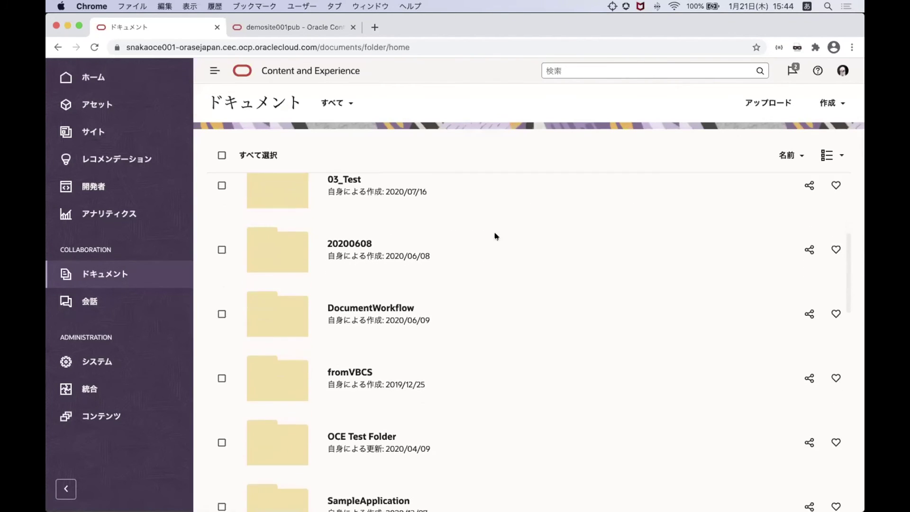
scroll(496, 236, up, 5)
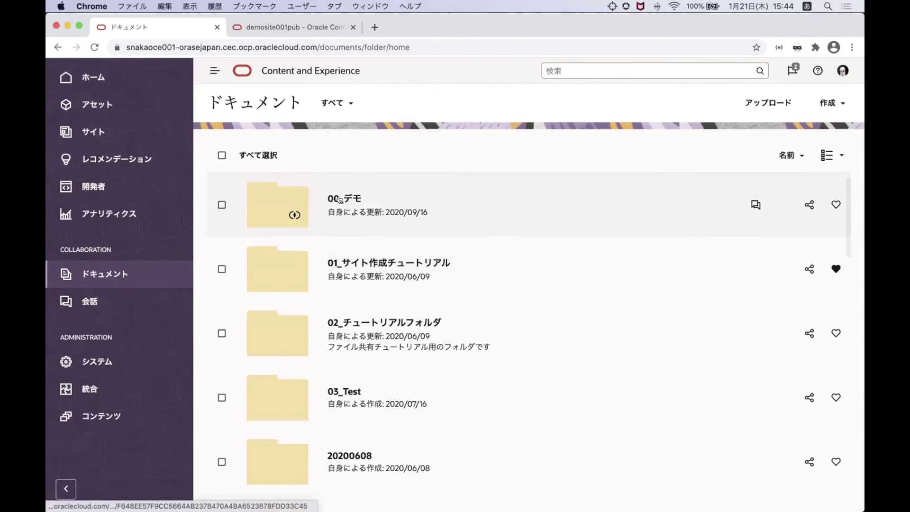
click(339, 199)
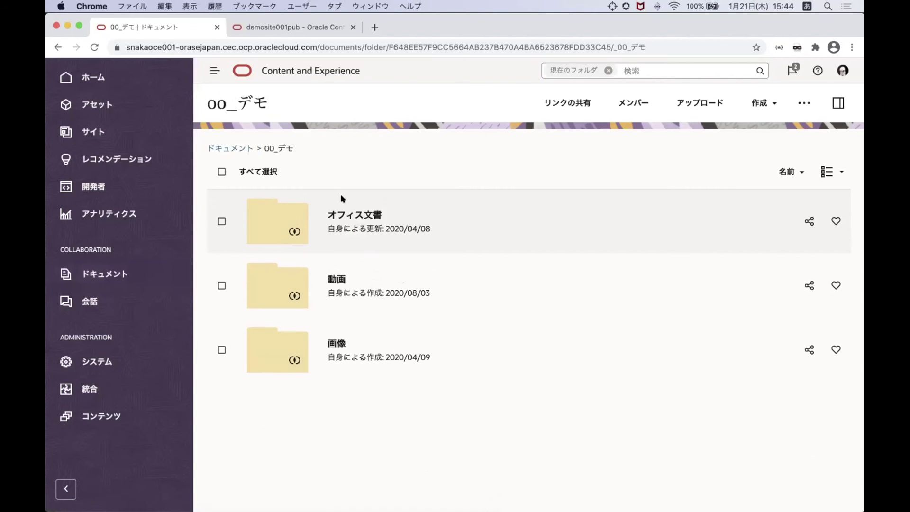
click(354, 215)
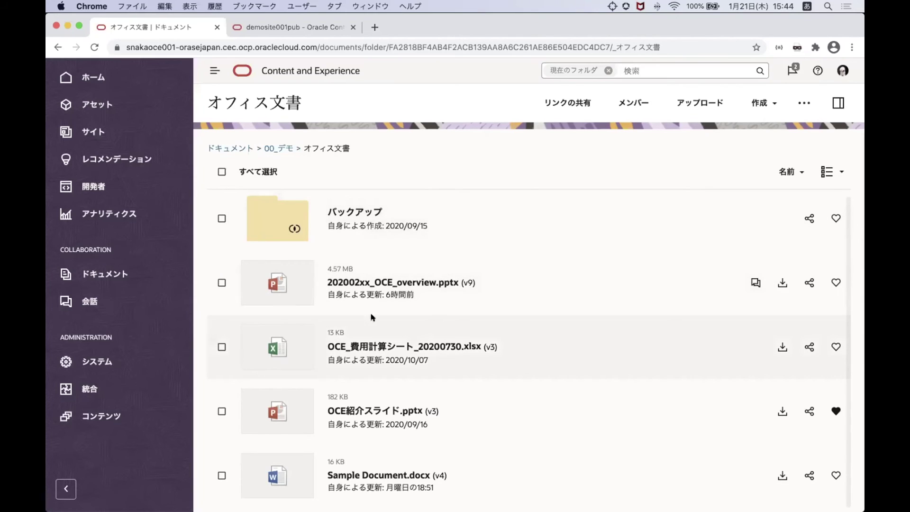
click(221, 282)
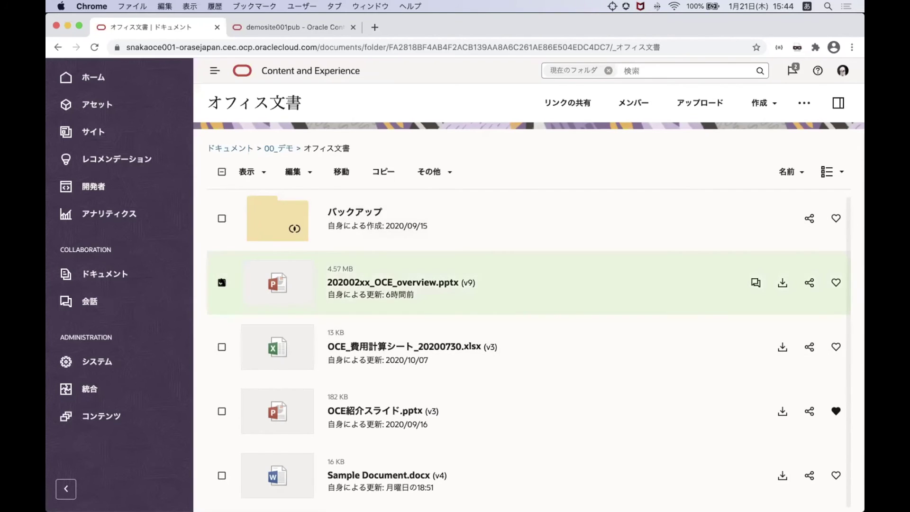
click(251, 171)
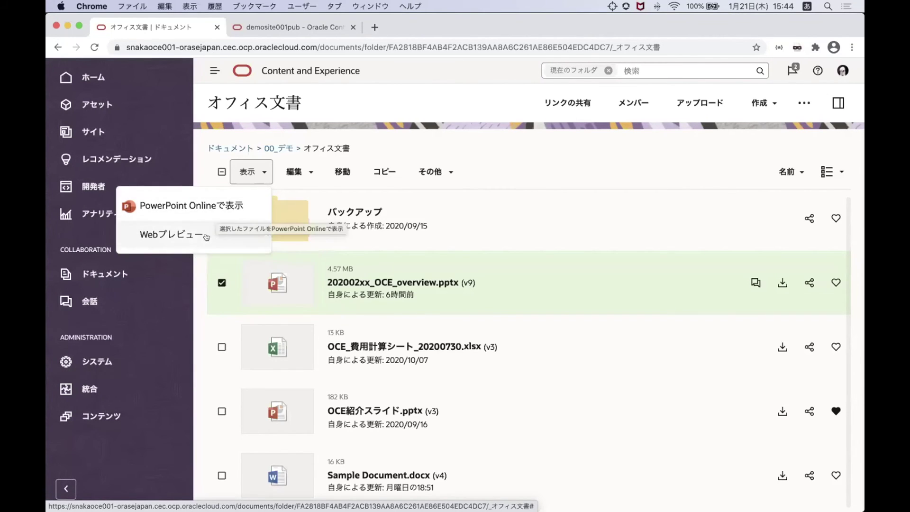
Preview the presentation with Webプレビュー, collapse the menu, and show カスタム・プロパティ in the side panel
click(205, 237)
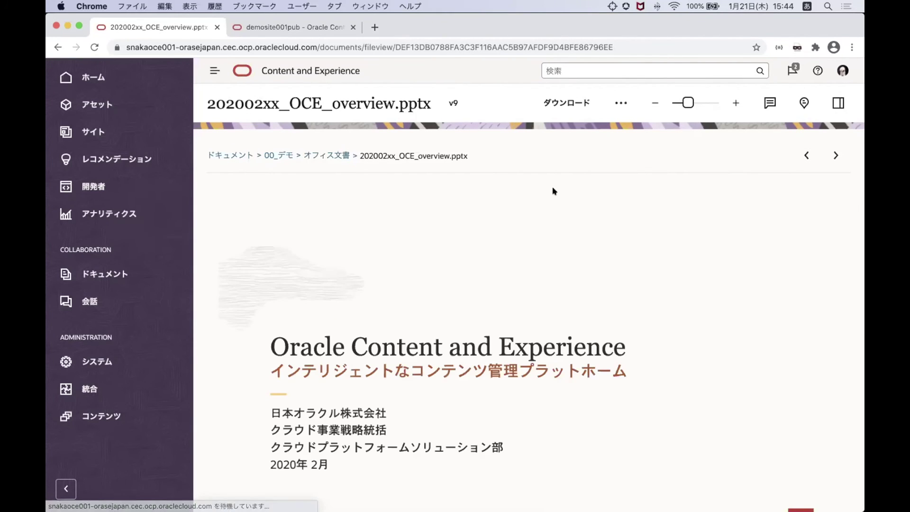
click(66, 490)
scroll(276, 441, down, 3)
scroll(276, 441, down, 2)
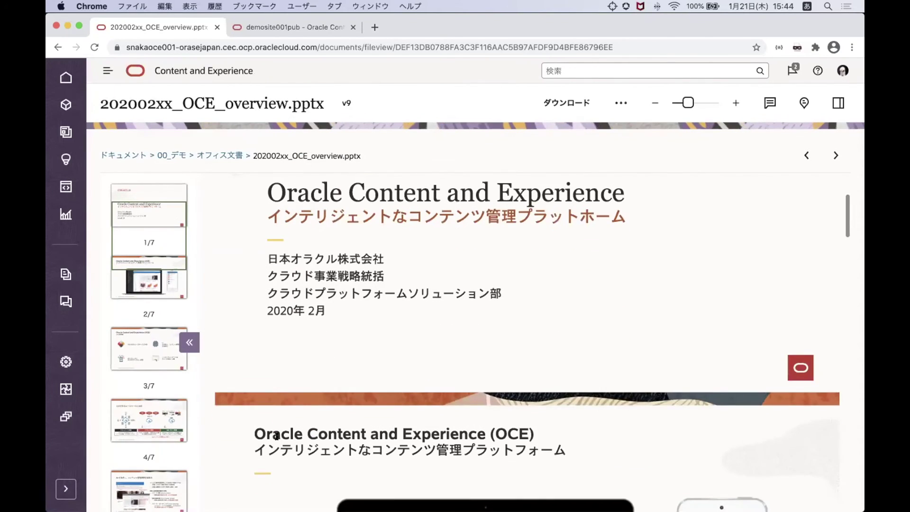
scroll(276, 436, down, 6)
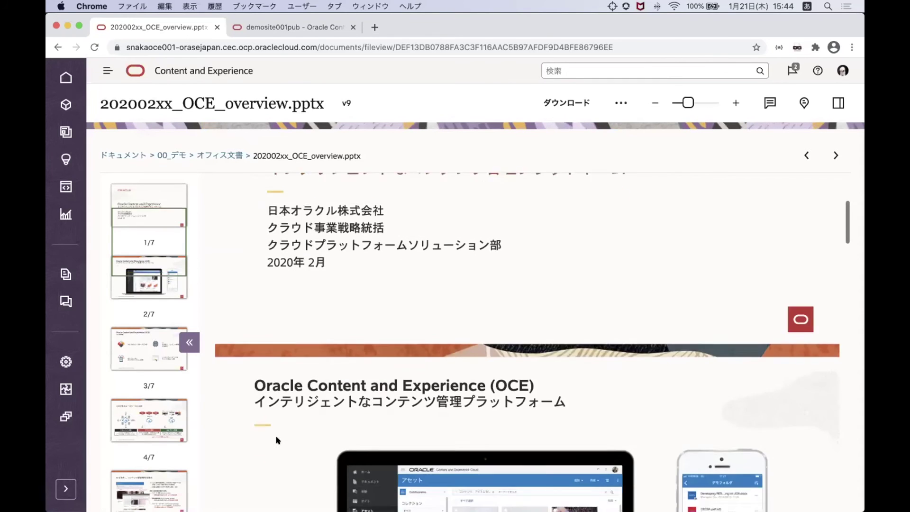
scroll(277, 438, up, 10)
scroll(276, 436, up, 3)
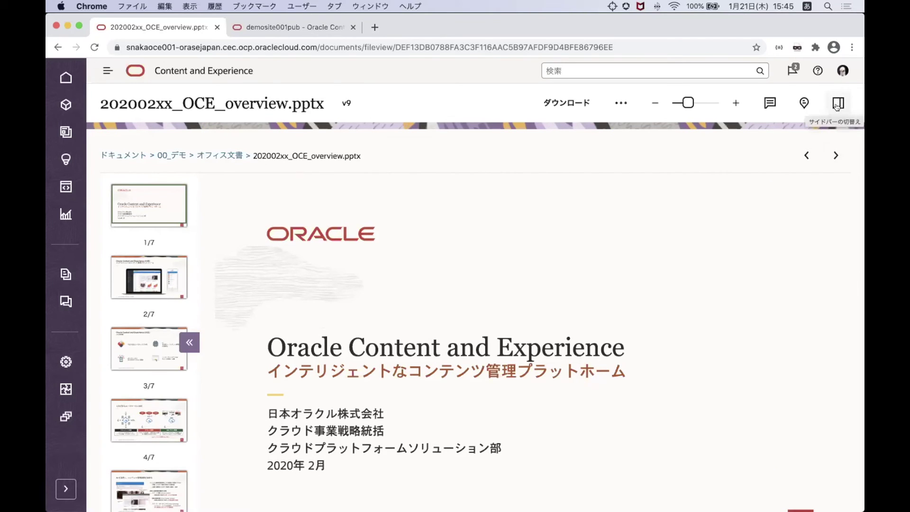
click(837, 106)
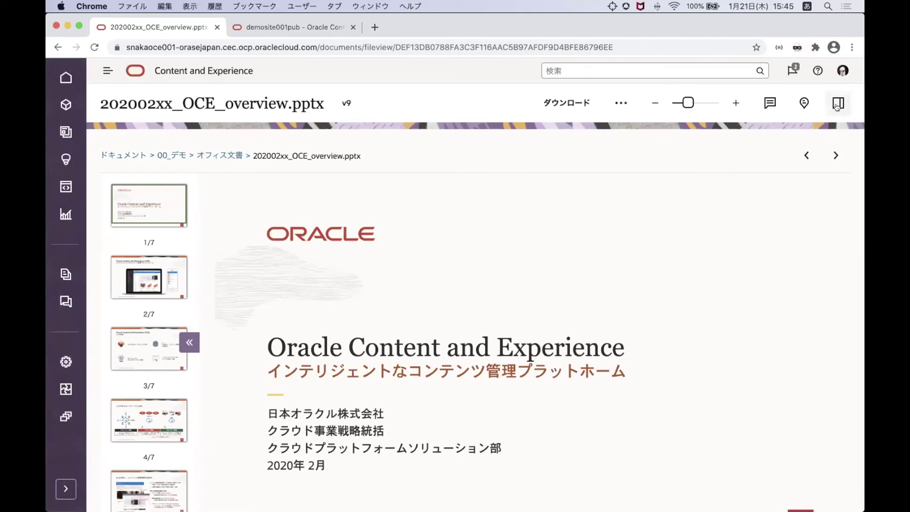
click(725, 156)
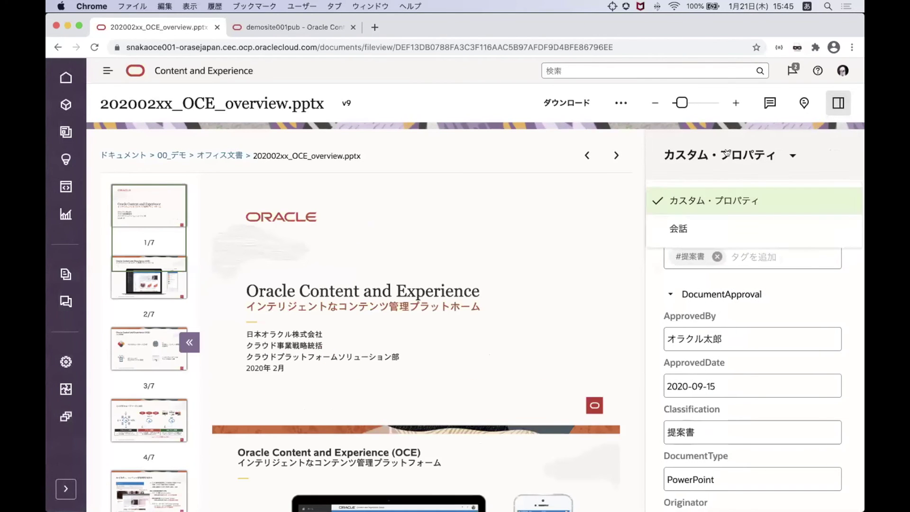
Switch the side panel to 会話 and draw an annotation box over the phone on slide 2
click(679, 228)
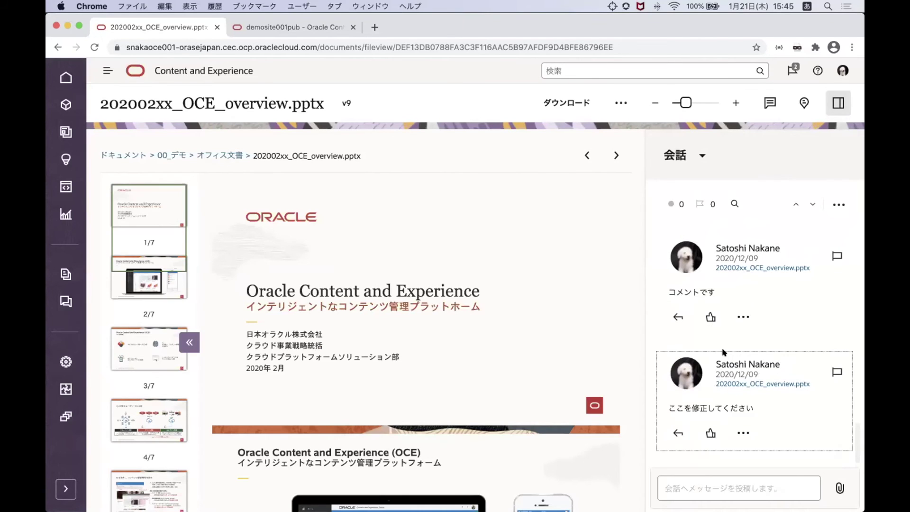
click(670, 482)
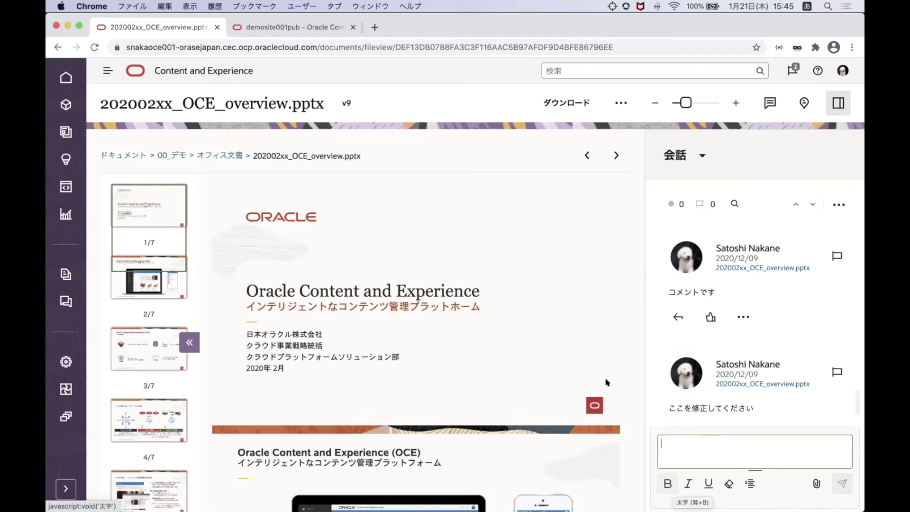
scroll(406, 337, down, 1)
scroll(406, 337, down, 5)
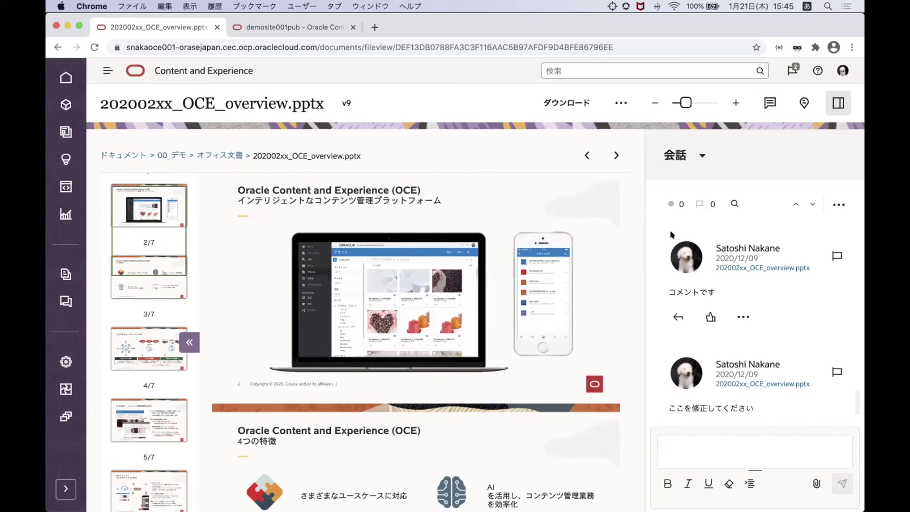
click(769, 103)
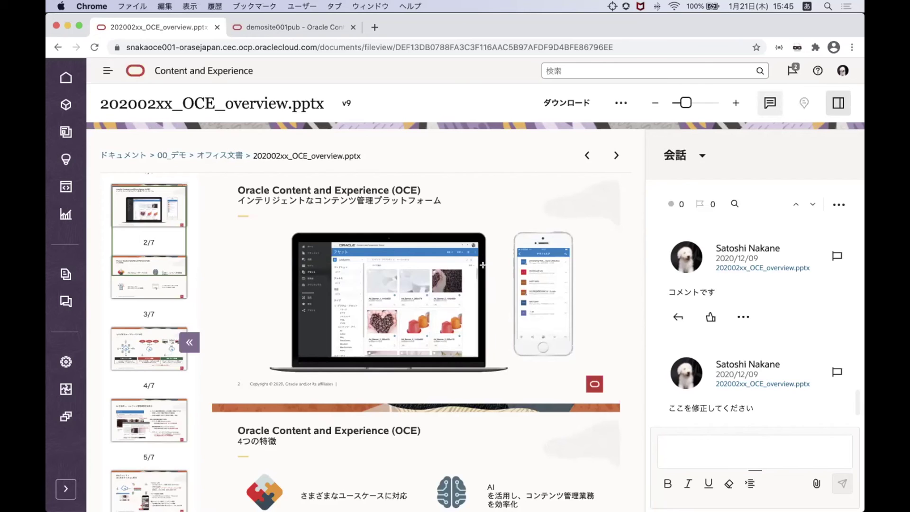
mouse_move(503, 214)
mouse_down()
mouse_move(546, 362)
mouse_move(615, 382)
mouse_up()
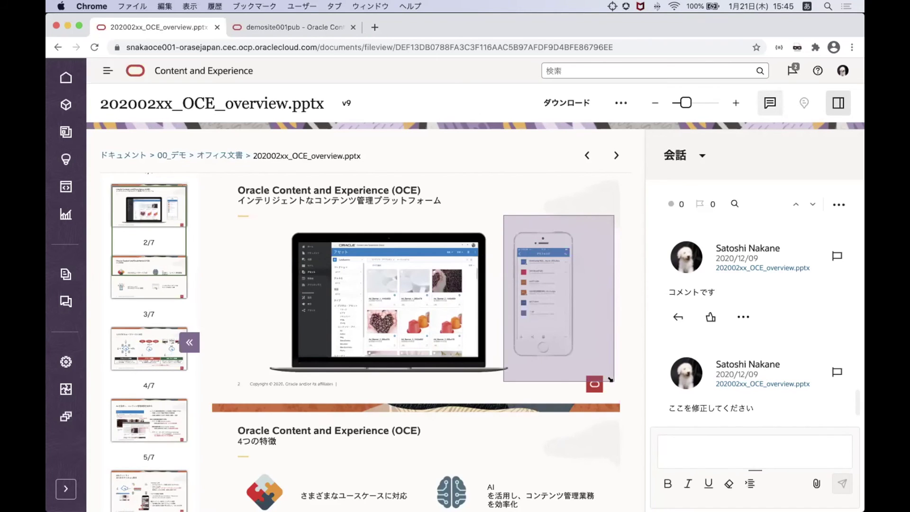
Enter the comment ここを修正してください and post it on the annotation
text(koko)
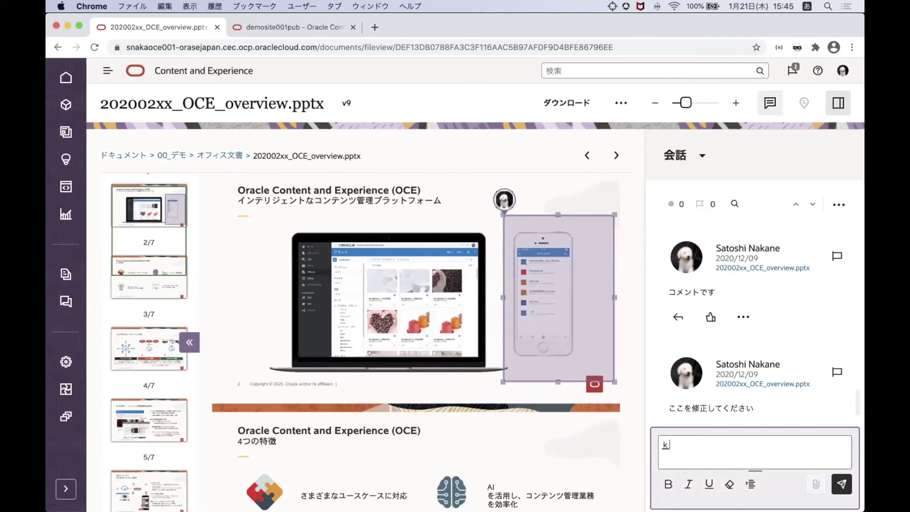
key(Escape)
text(kokowoshuusei)
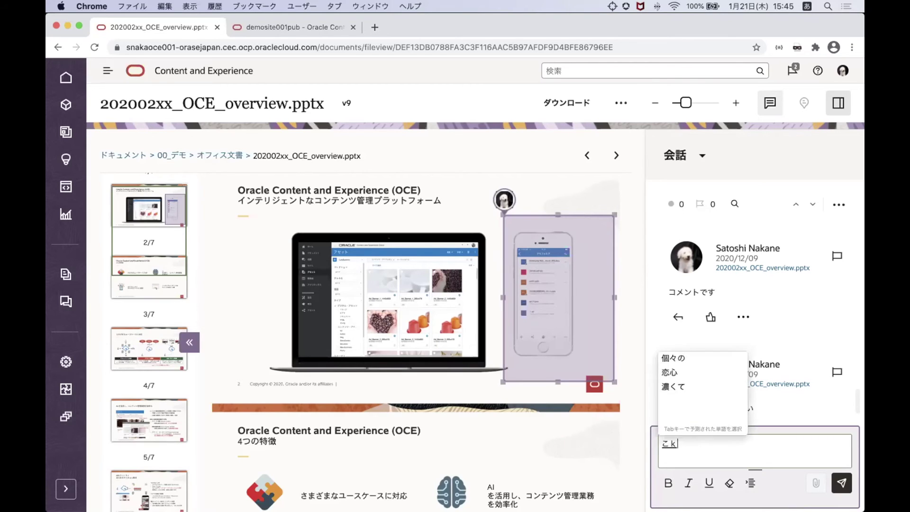
text(s)
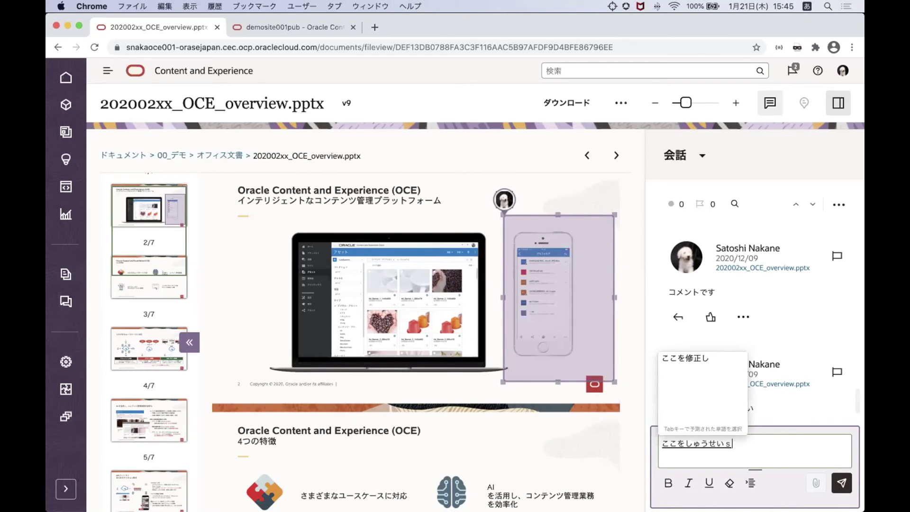
text(tekudasai)
key(space)
key(Return)
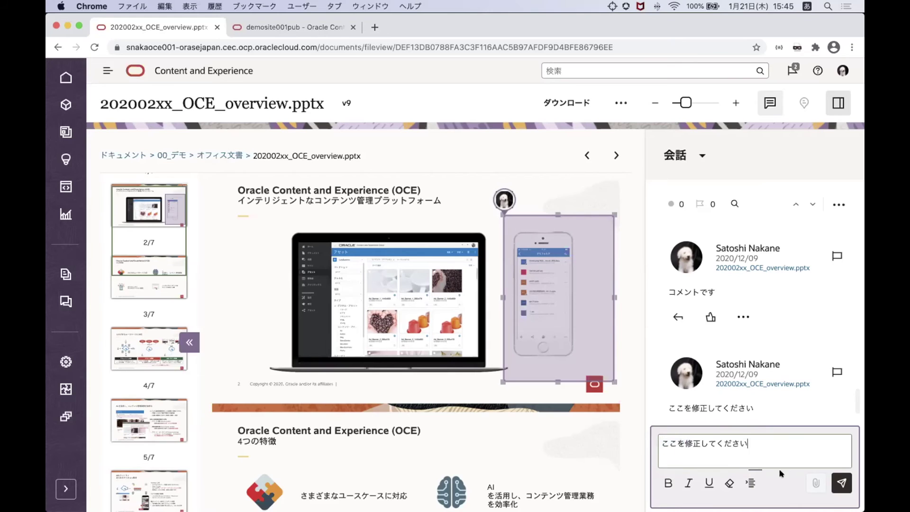
click(843, 483)
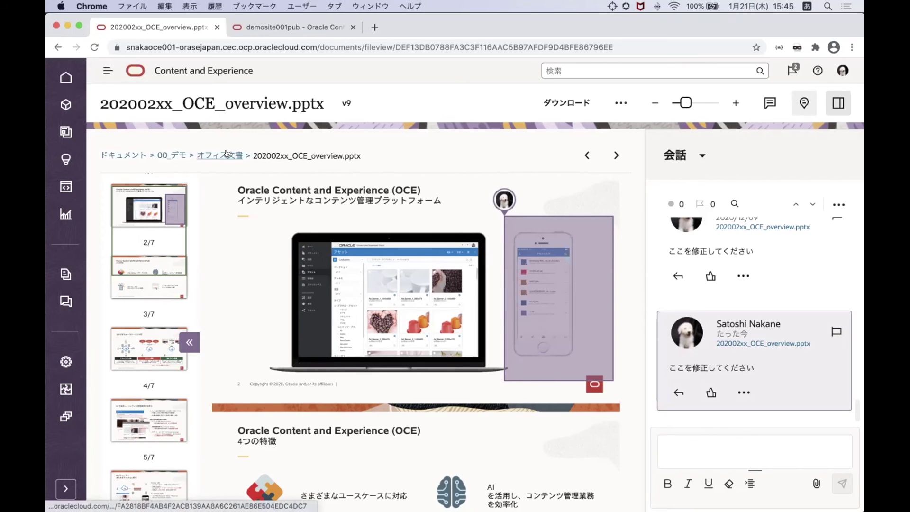
Close the conversation panel, hide annotations, and open the presentation's editable link options
click(839, 103)
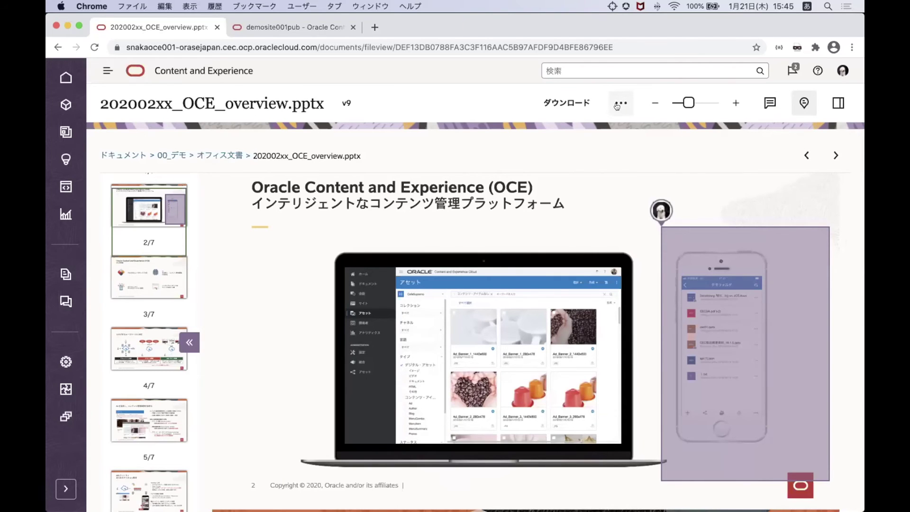
click(804, 103)
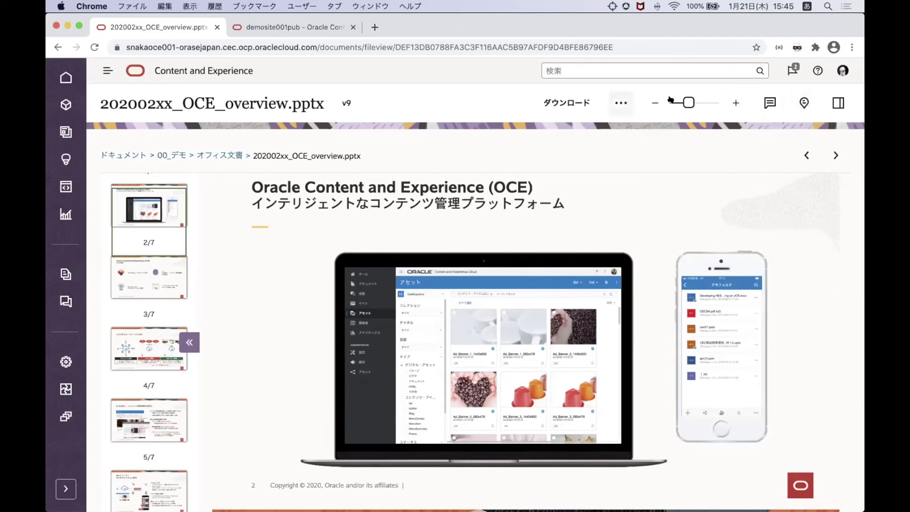
click(618, 102)
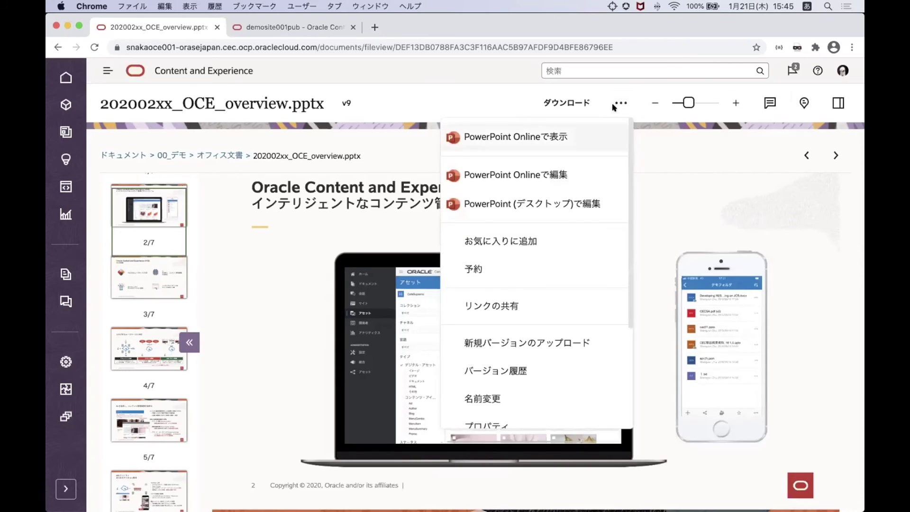
click(495, 305)
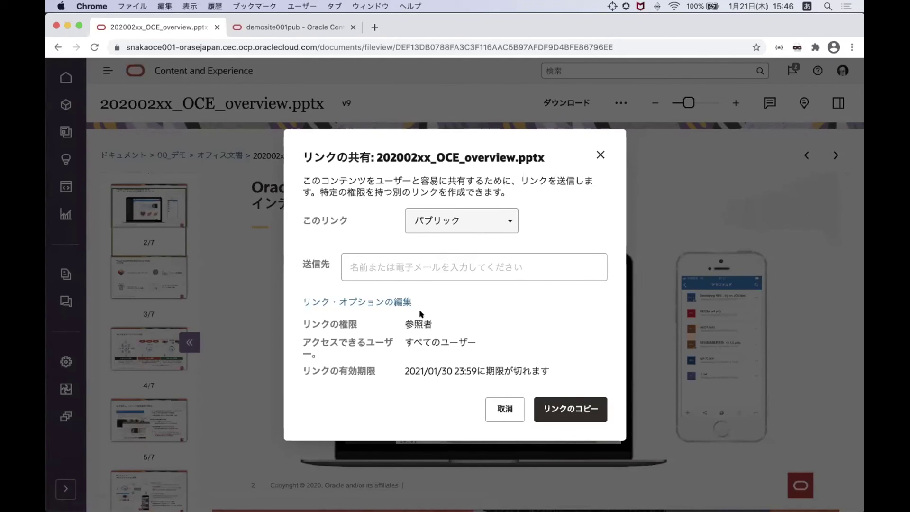
click(400, 301)
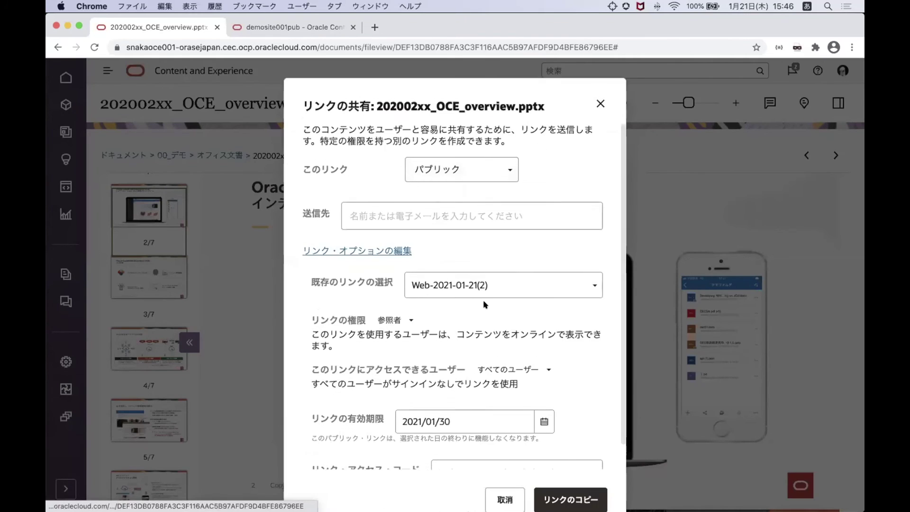
Rename the shared link to ウェビナー and keep its 参照者 (viewer) permission
scroll(498, 242, down, 1)
click(498, 237)
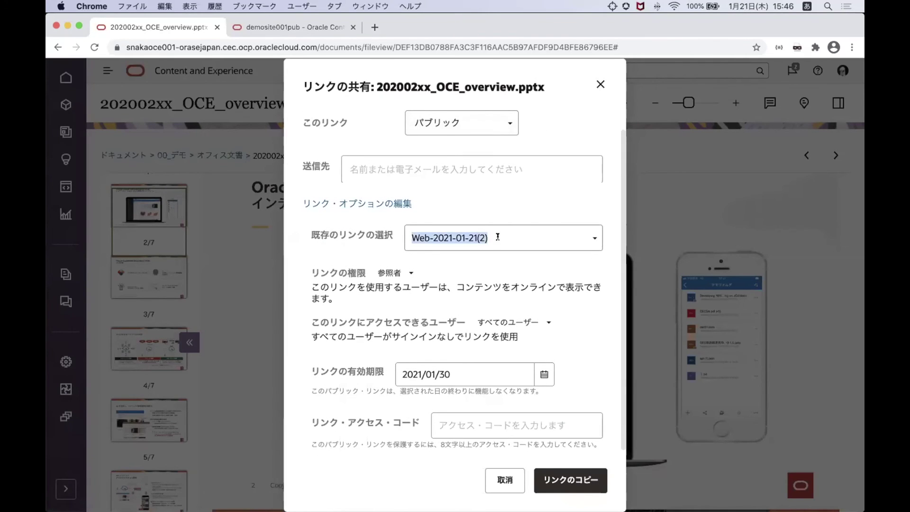
text(うぇびなー)
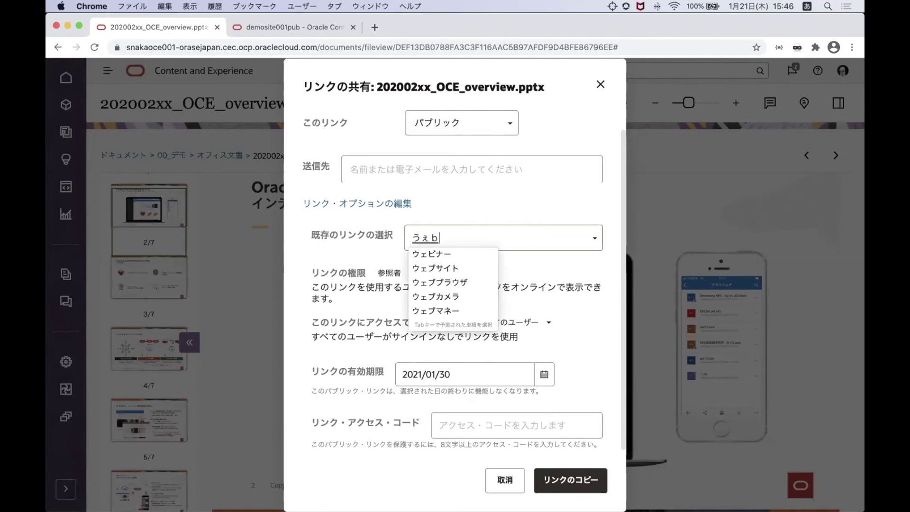
key(space)
key(Return)
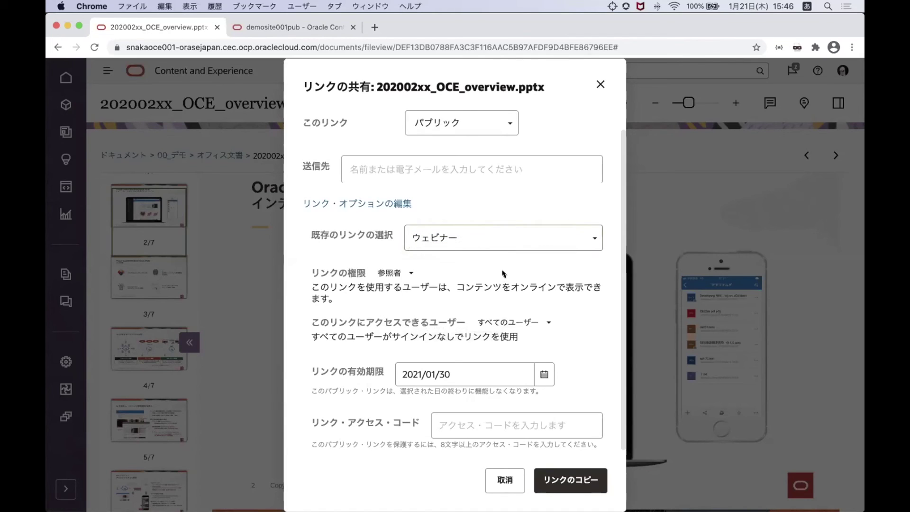
click(402, 272)
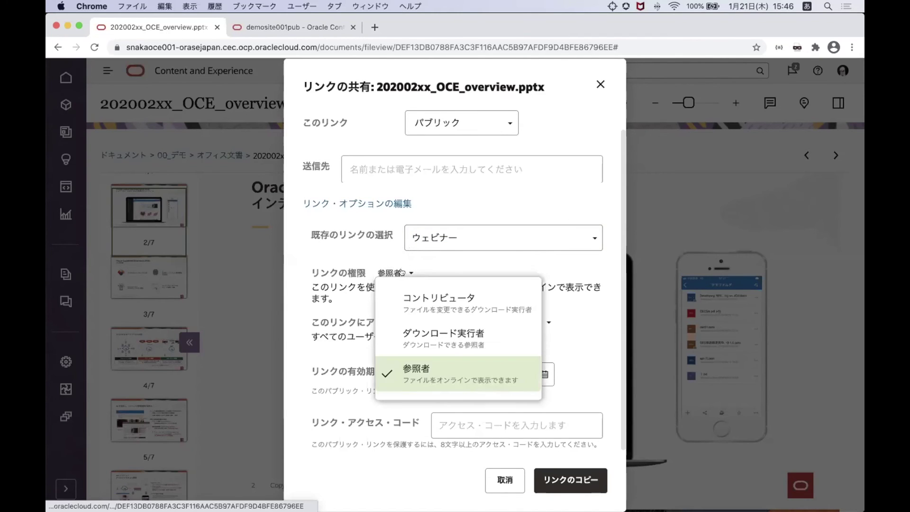
click(417, 369)
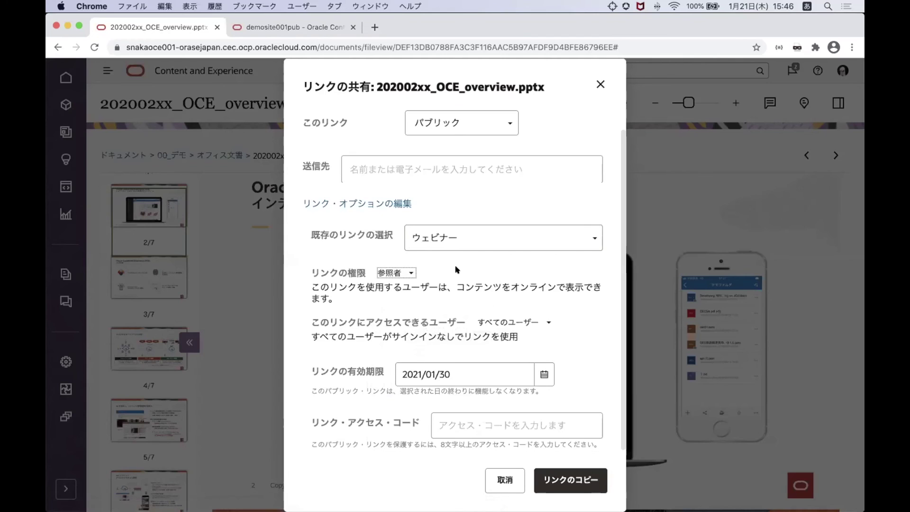
Protect the link with an access code and copy it to the clipboard
click(459, 424)
text(12345678)
click(571, 483)
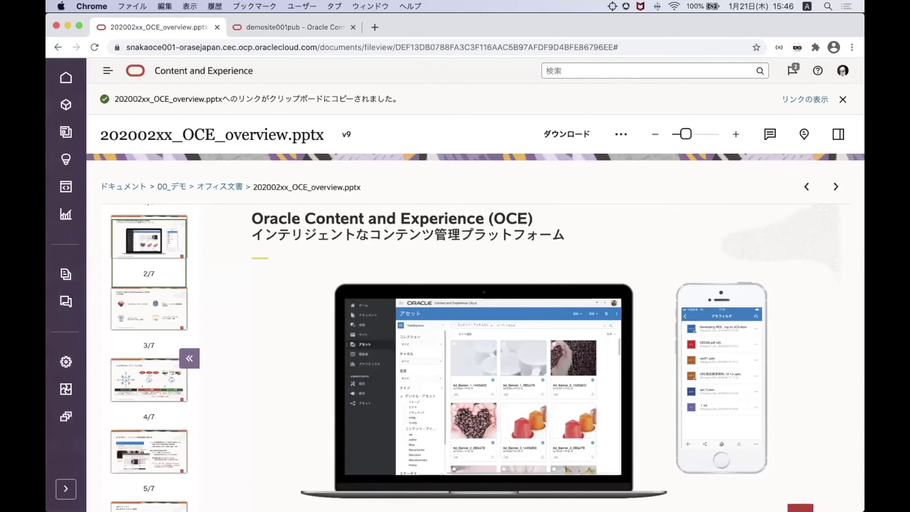
click(852, 47)
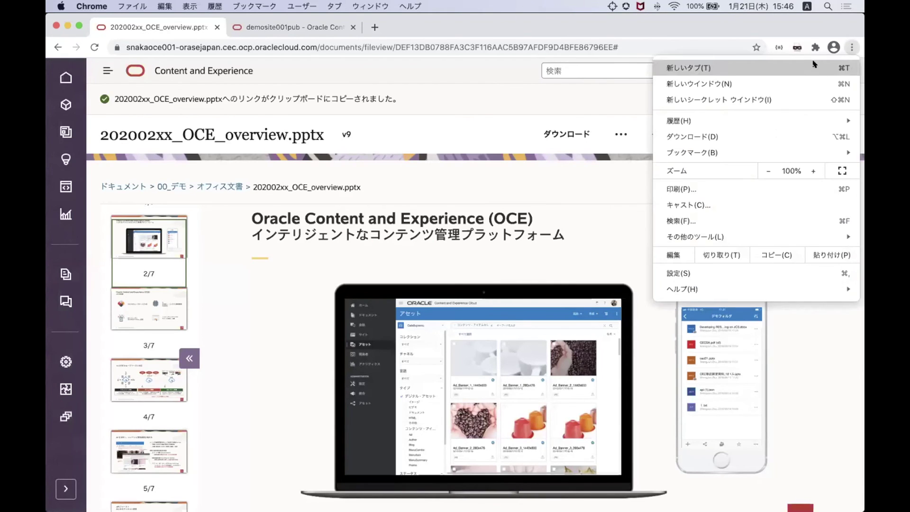
Load the copied link in a new private window and unlock it with the access code
click(761, 100)
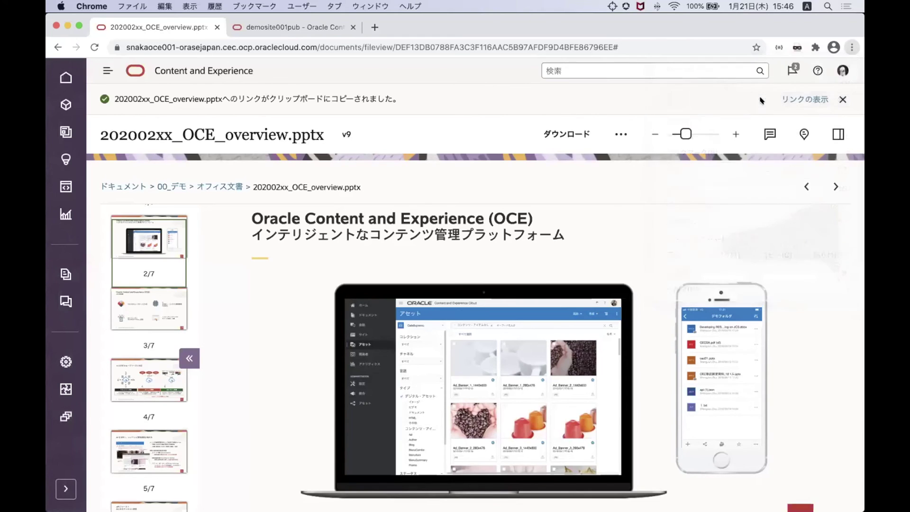
key(super+v)
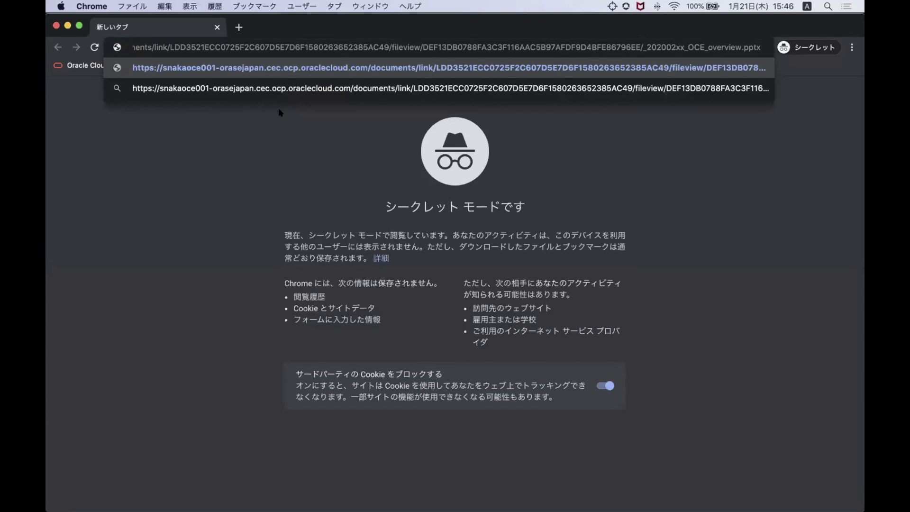
key(Return)
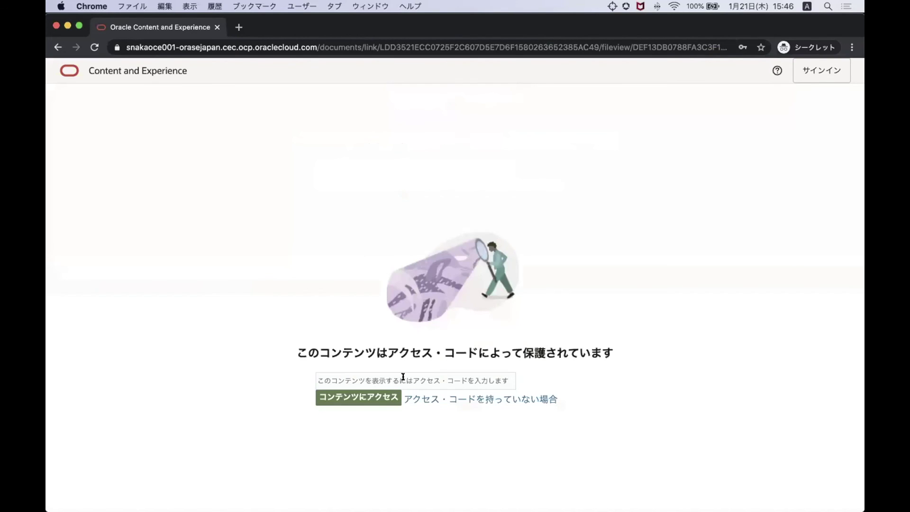
click(403, 376)
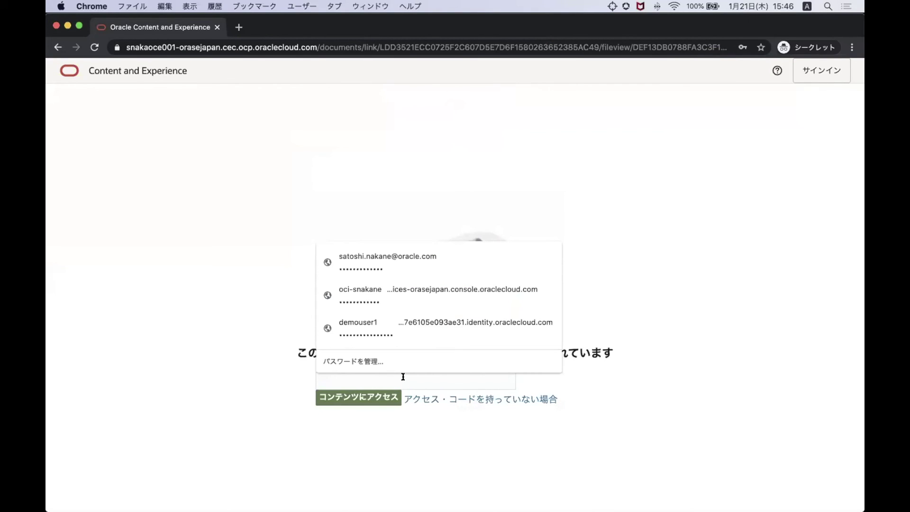
text(1)
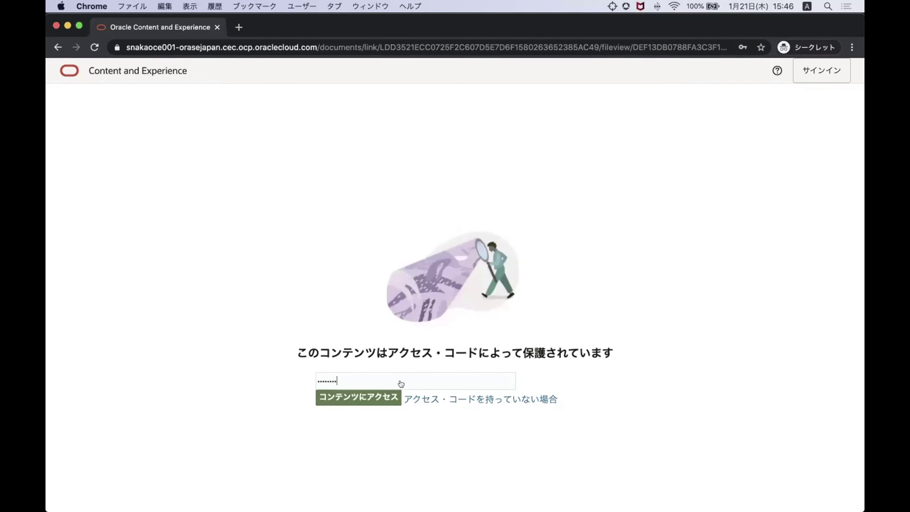
click(371, 397)
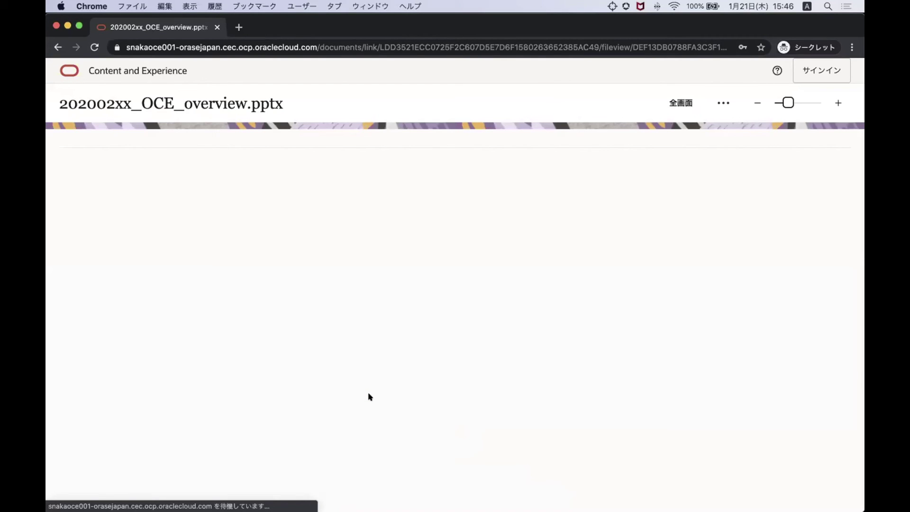
Scroll through the presentation's slides, then move the private window down to reveal the other window
scroll(371, 397, down, 3)
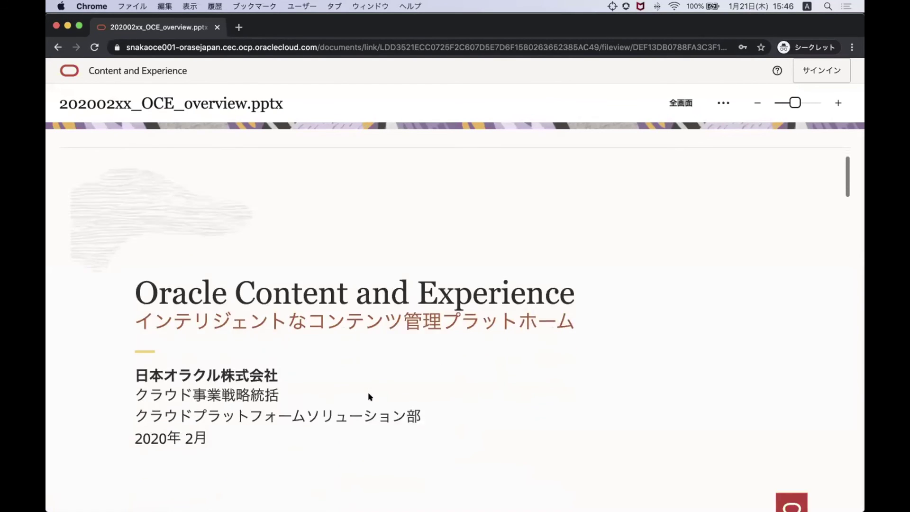
scroll(370, 397, down, 10)
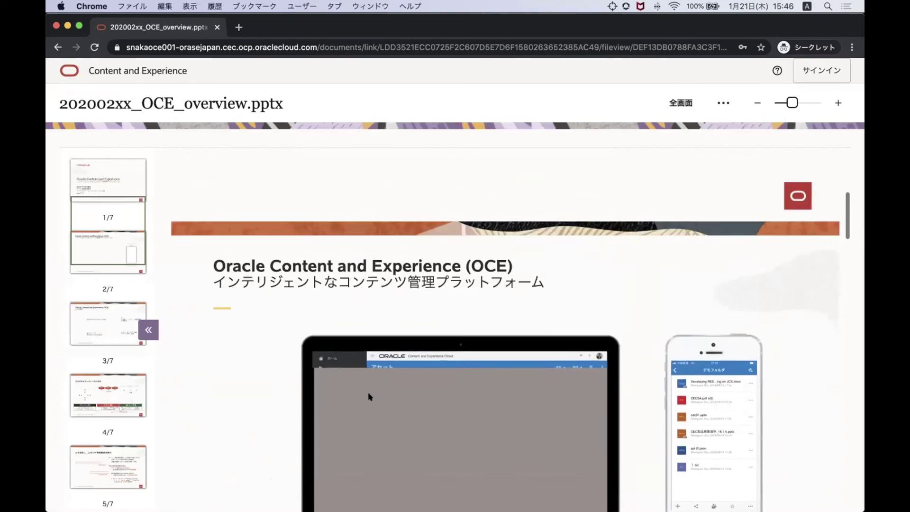
scroll(531, 299, up, 3)
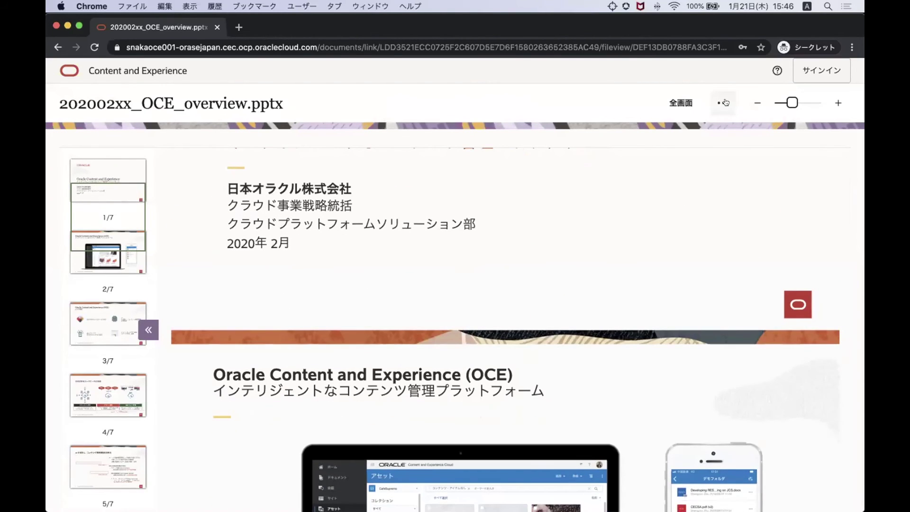
click(724, 103)
click(712, 289)
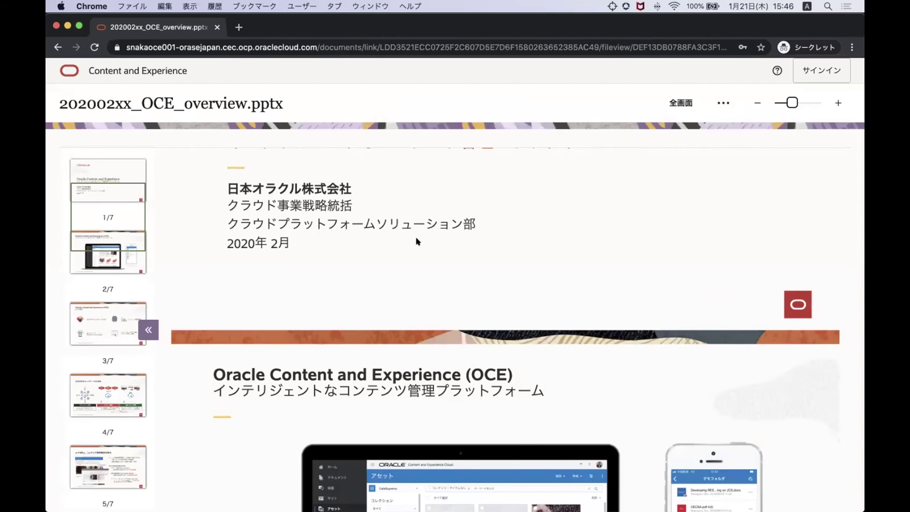
drag(369, 25, 369, 83)
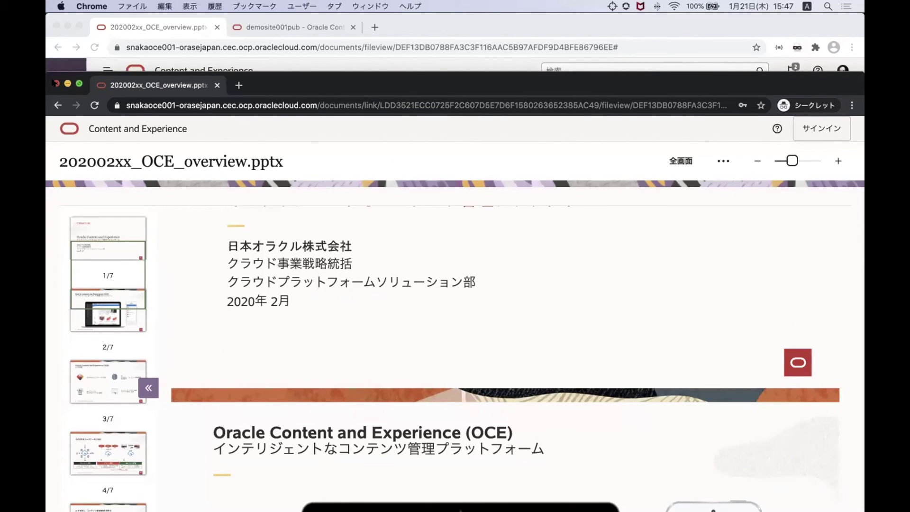
Close the private window and check the presentation's アクセス履歴 for the ウェビナー link view
click(55, 84)
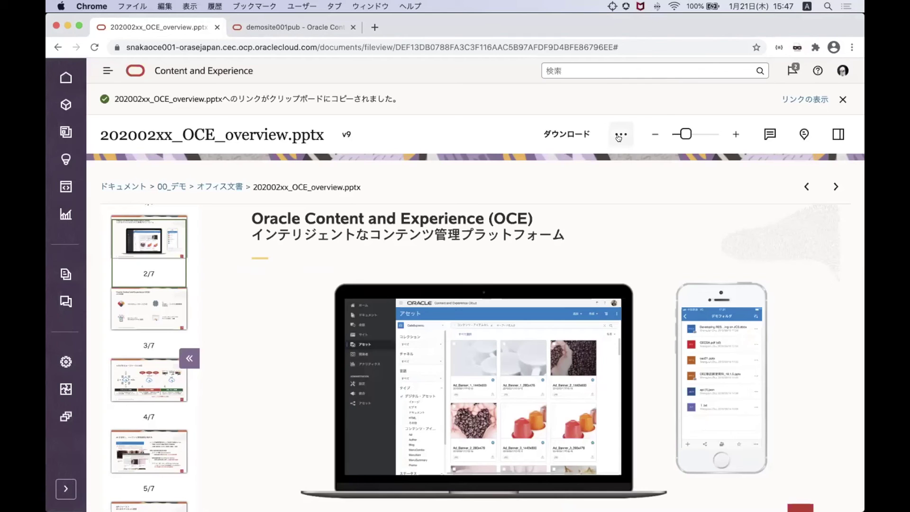
click(842, 99)
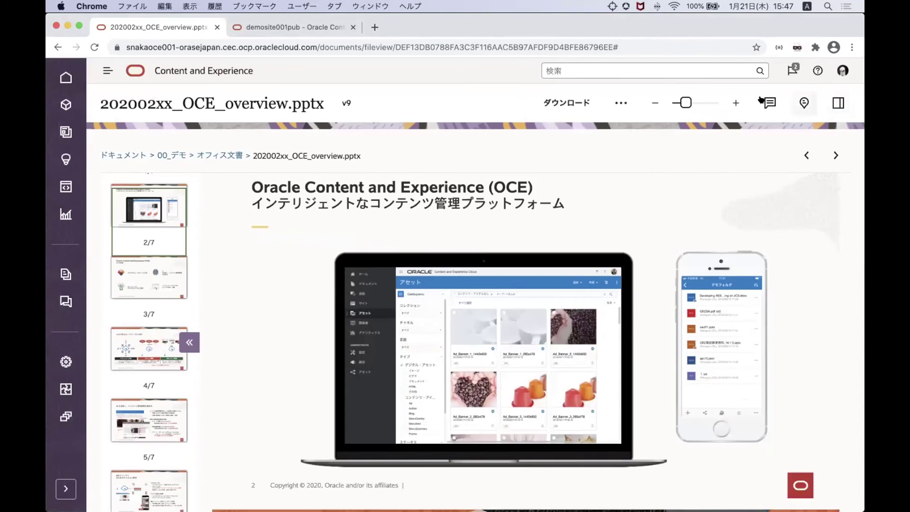
click(619, 100)
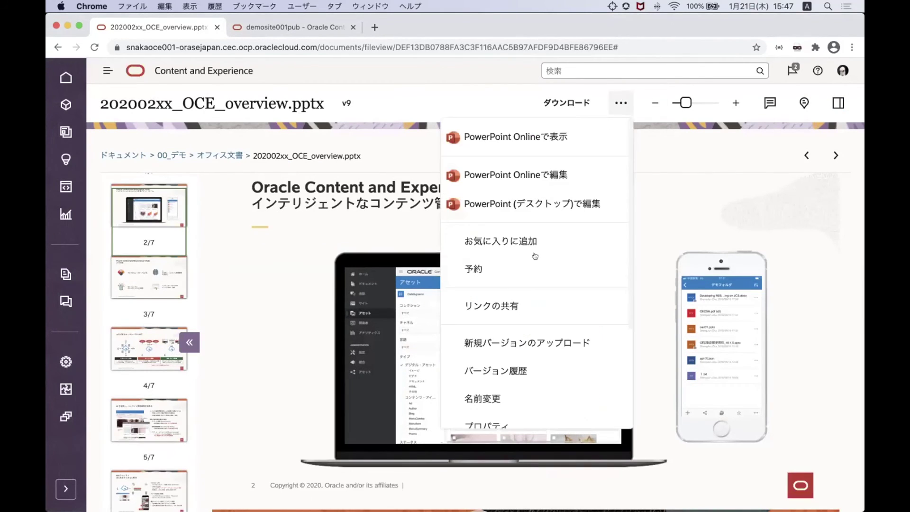
scroll(526, 294, down, 3)
click(519, 327)
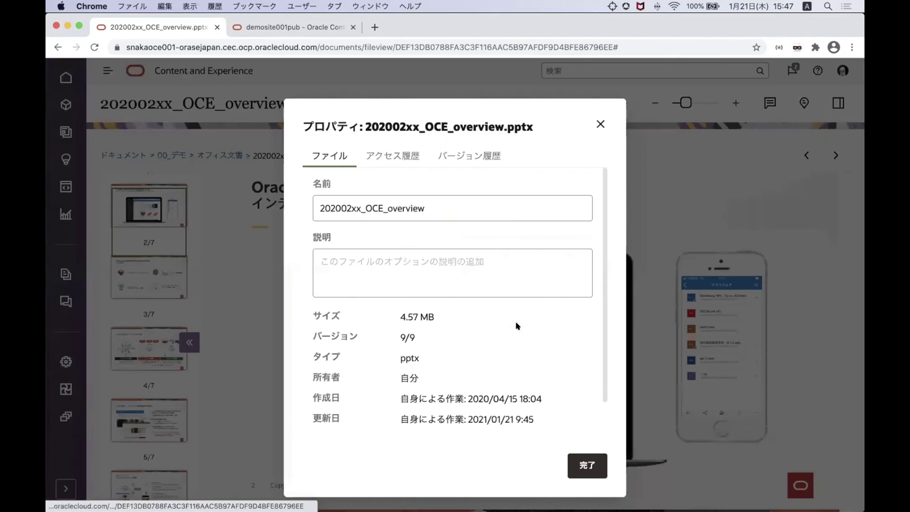
click(411, 151)
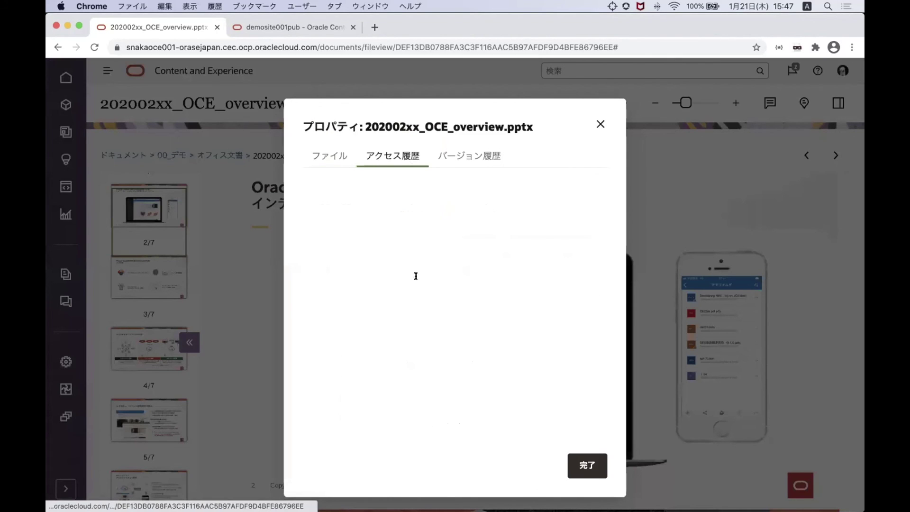
double_click(539, 203)
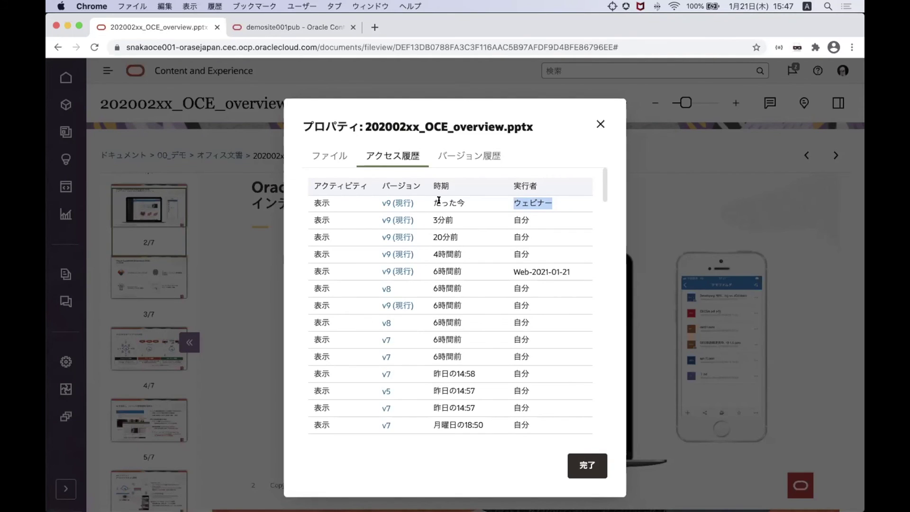
click(601, 124)
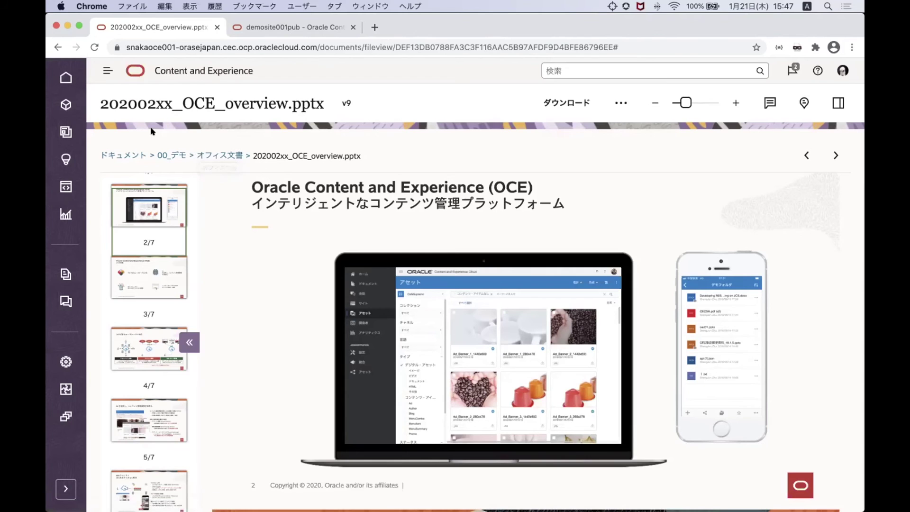
Go from the Documents home to the Assets area, collapsing the sidebar afterwards
click(120, 155)
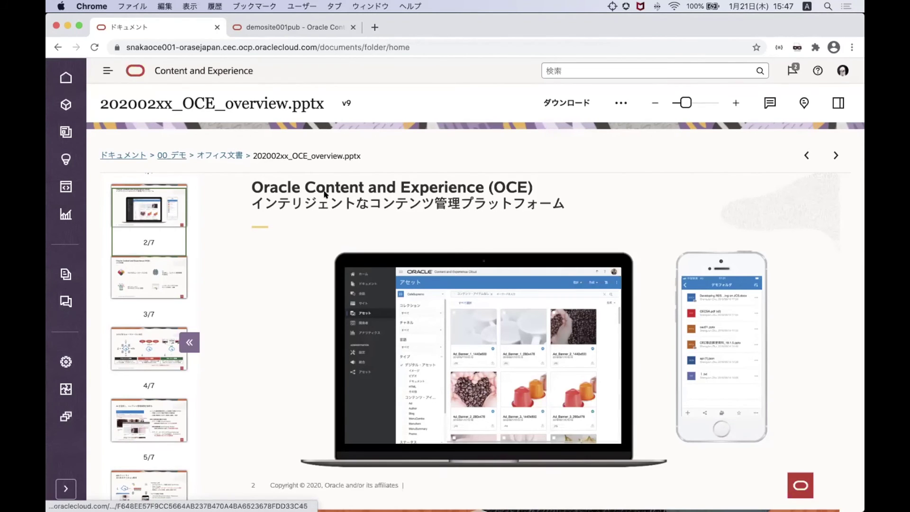
click(65, 489)
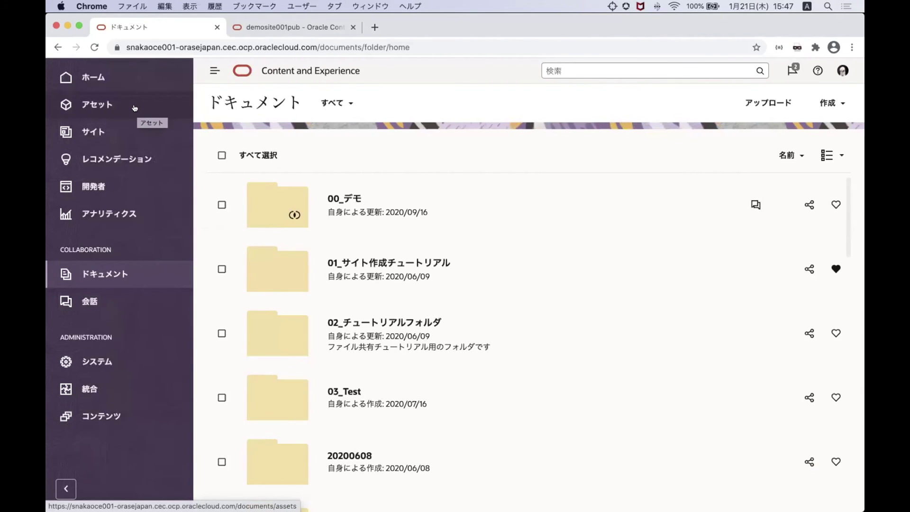
click(135, 108)
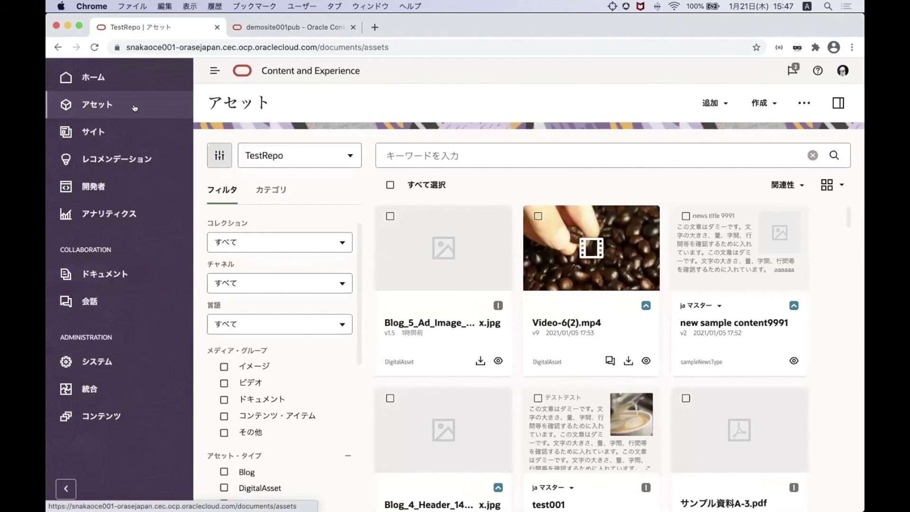
click(63, 489)
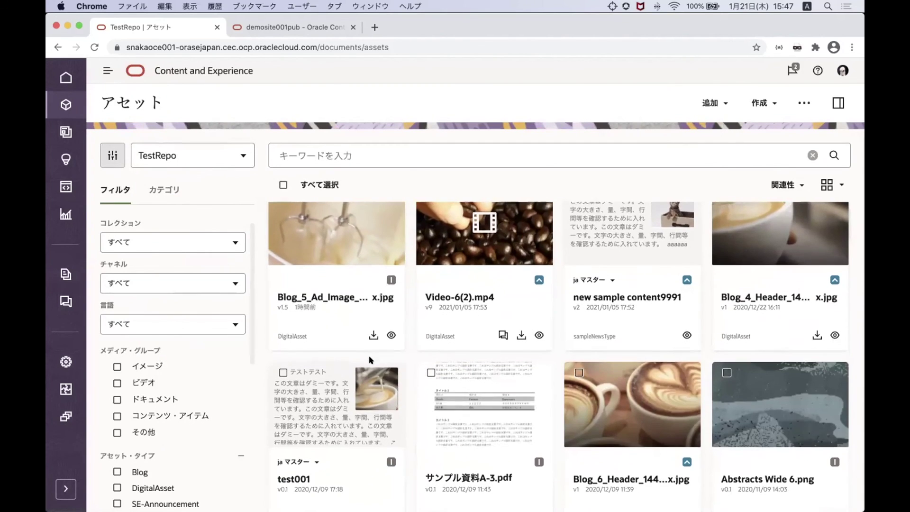
Filter TestRepo assets to the イメージ group and open Blog_4_Header_1440x540px.jpg
click(209, 156)
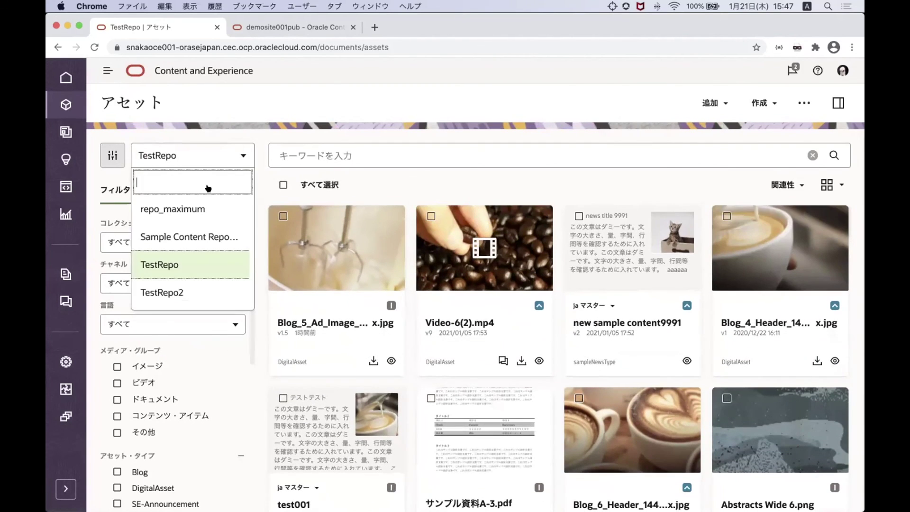
click(150, 265)
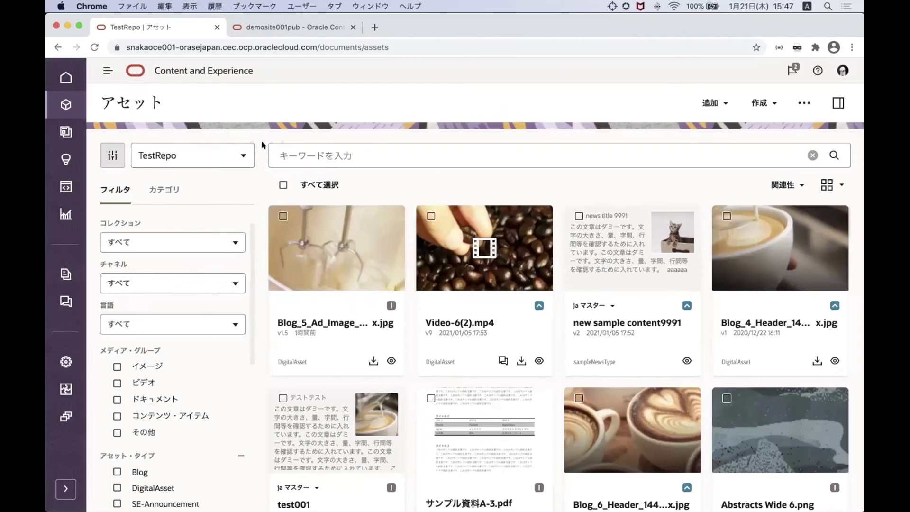
scroll(236, 305, down, 4)
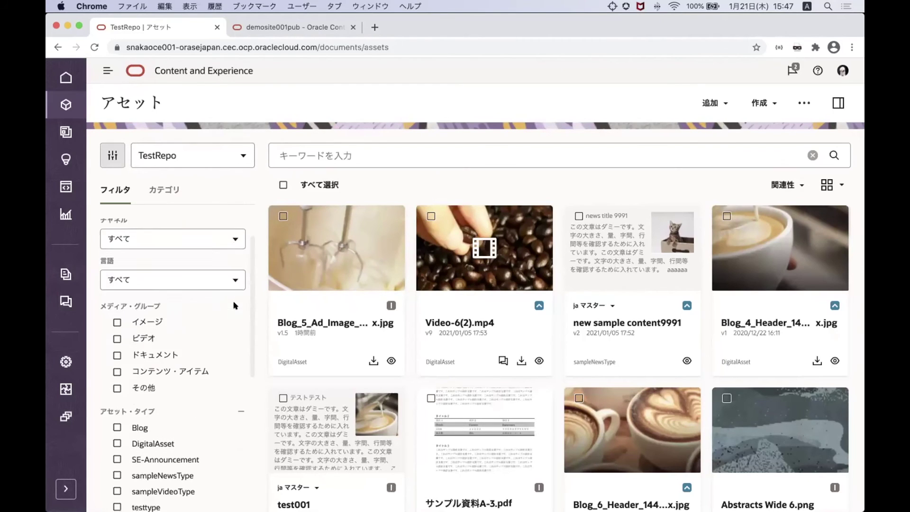
click(125, 287)
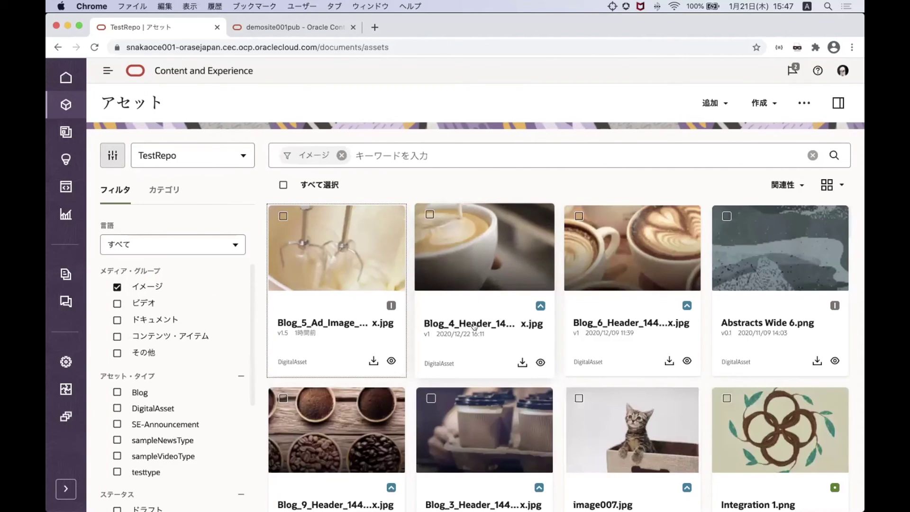
click(474, 325)
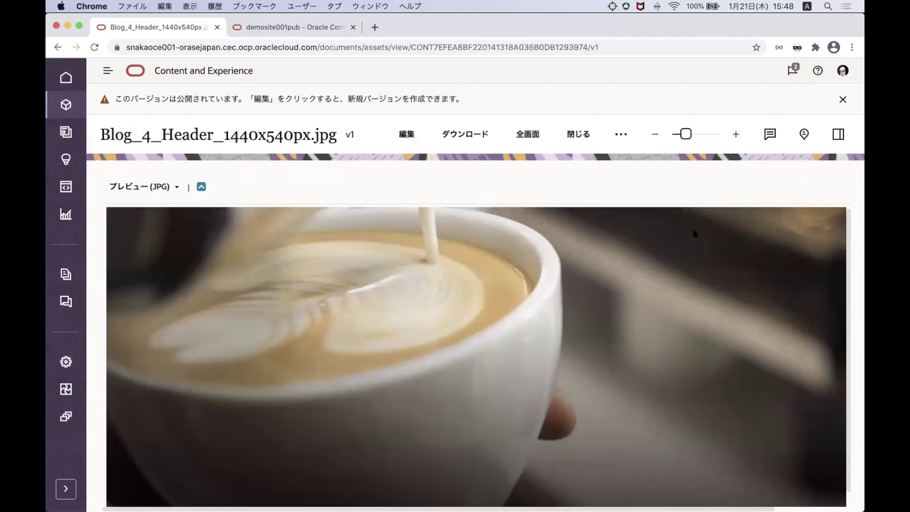
Show the image's Tags and Collections in the side panel, dismiss the notice, and close the viewer
click(836, 135)
click(693, 185)
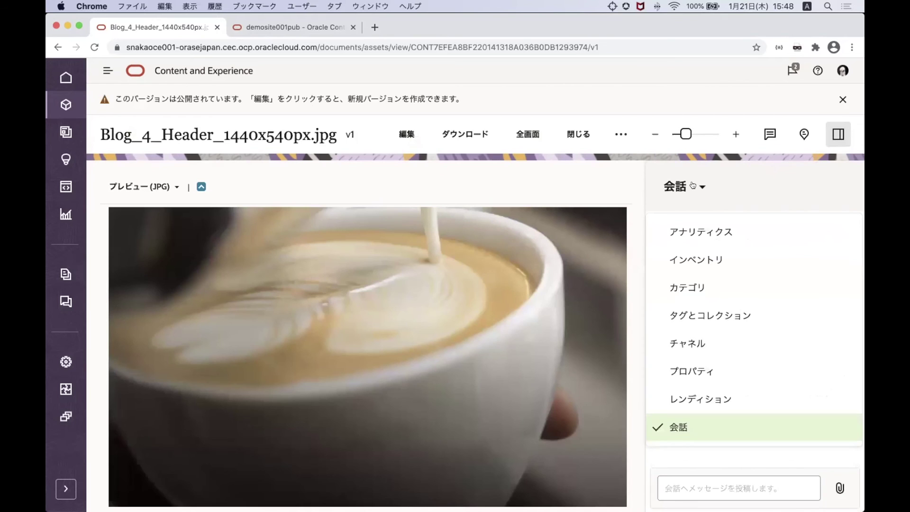
click(674, 318)
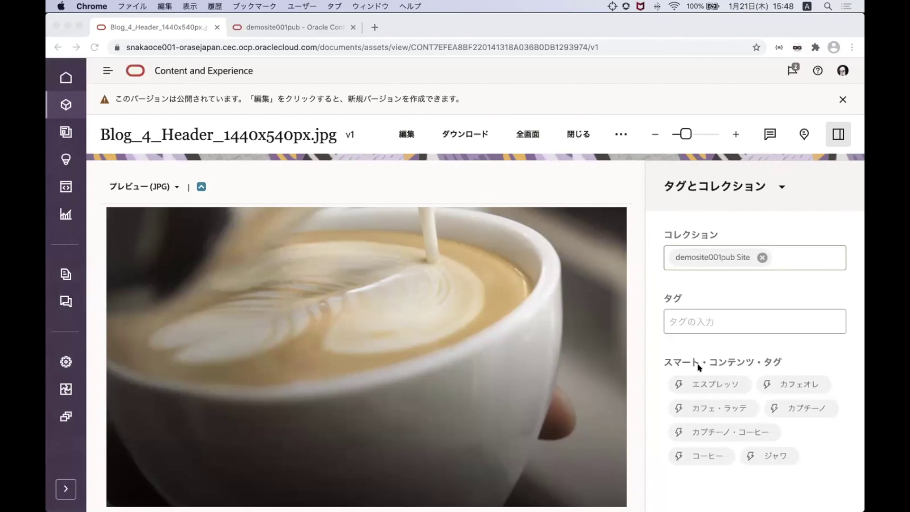
click(843, 98)
click(577, 102)
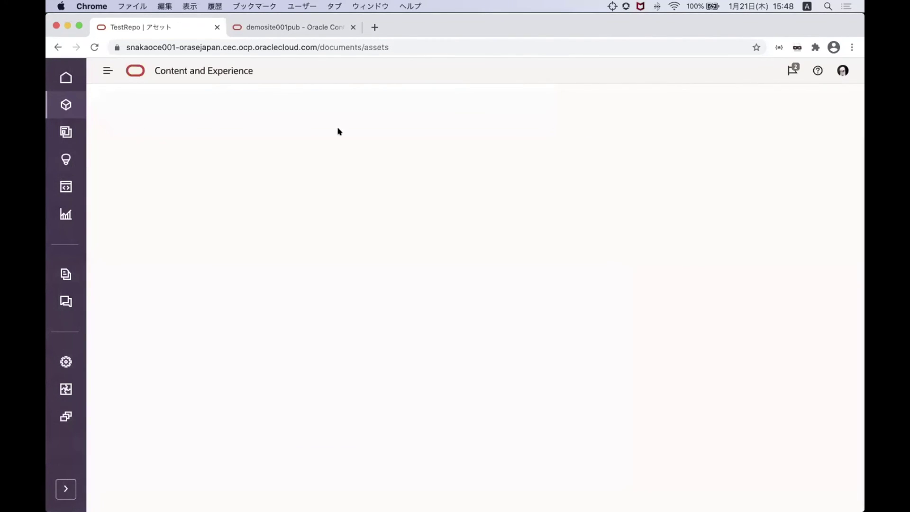
click(376, 155)
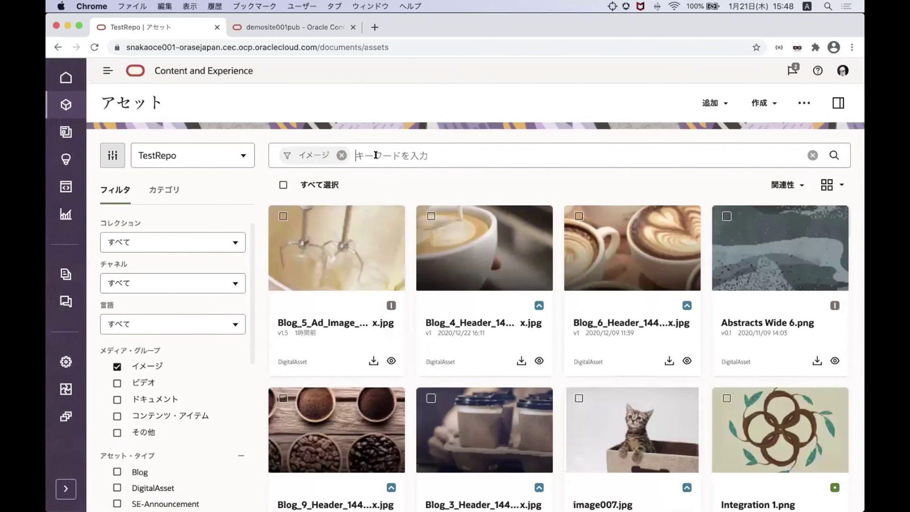
text(こ)
text(ーひー)
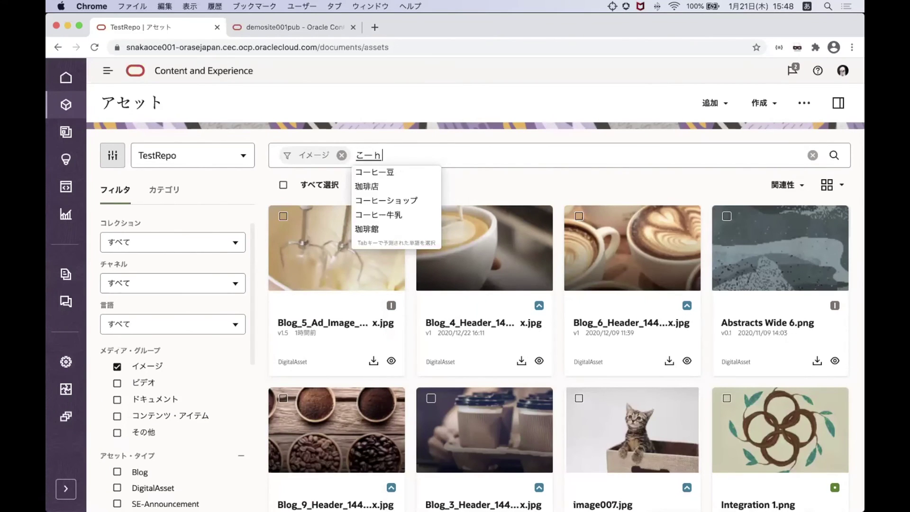
key(Tab)
key(Return)
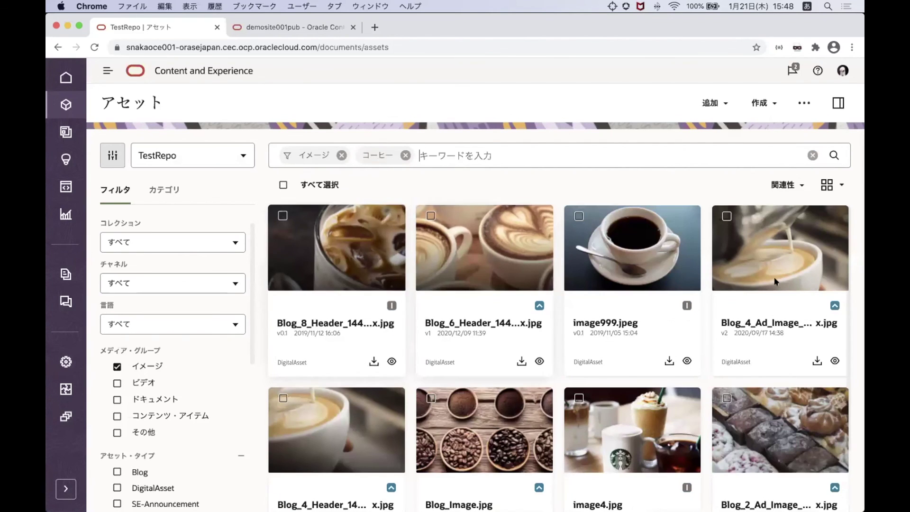
scroll(365, 358, down, 2)
scroll(365, 358, down, 1)
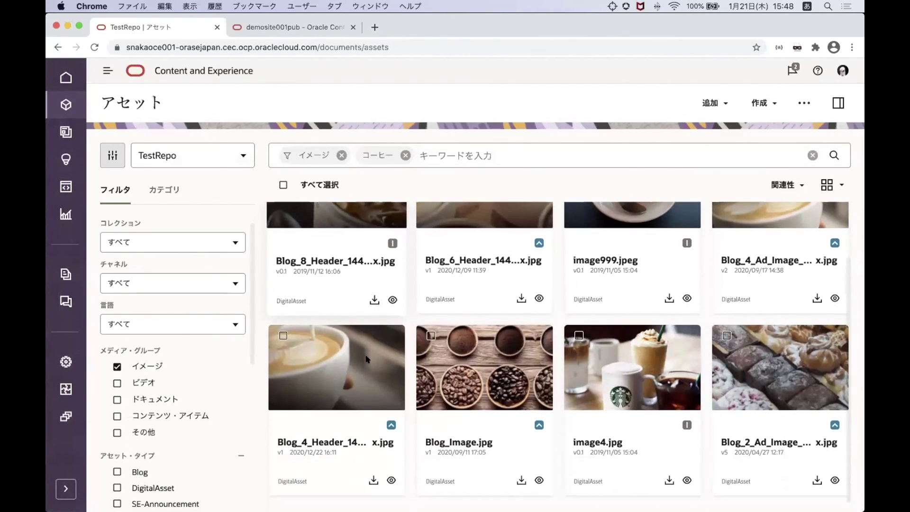
scroll(423, 250, up, 3)
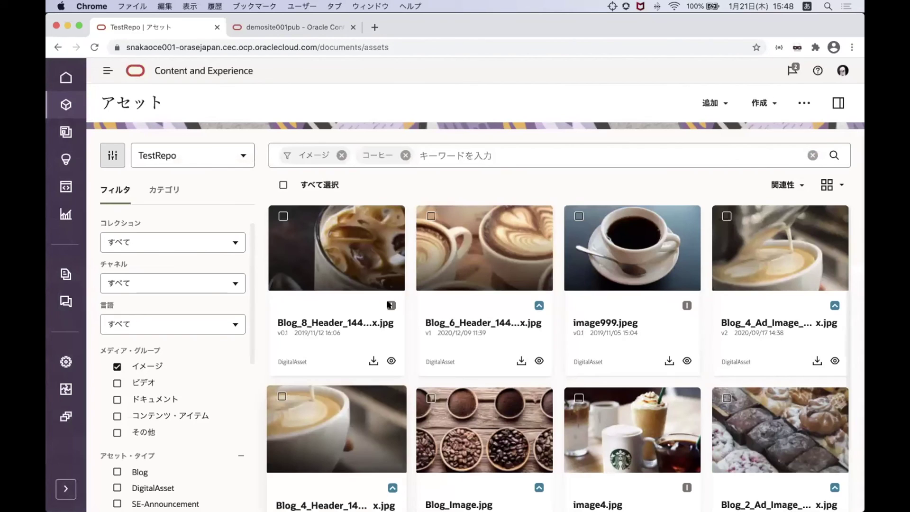
click(404, 156)
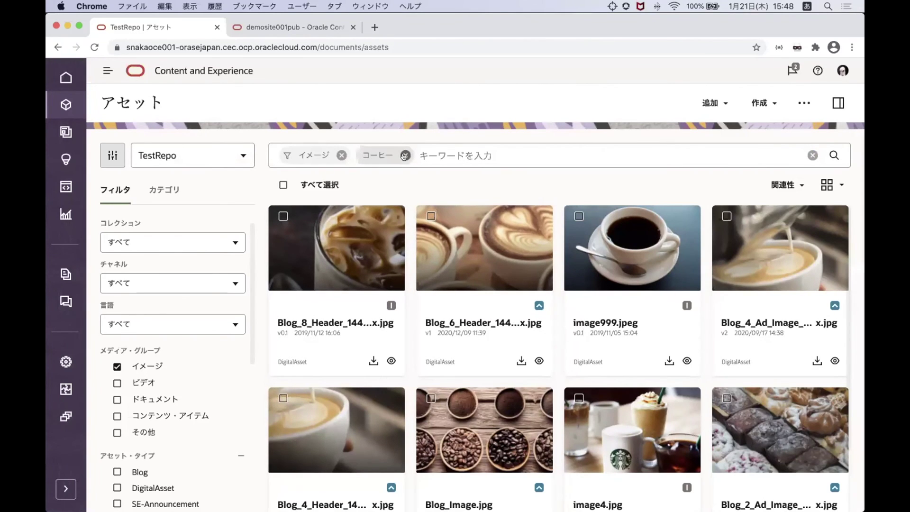
click(405, 155)
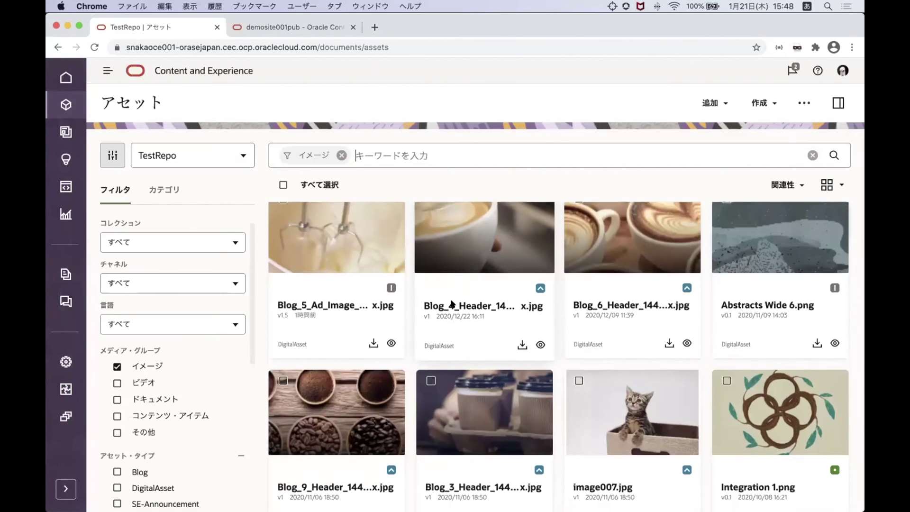
scroll(452, 304, down, 6)
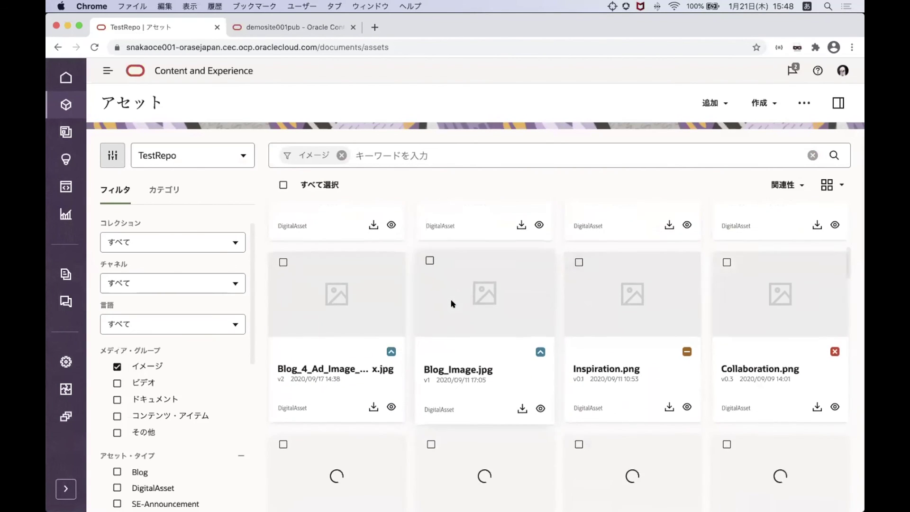
Run 視覚的類似の検索 from the candy-177355-ja.jpg card's context menu
scroll(452, 304, down, 6)
scroll(452, 304, down, 2)
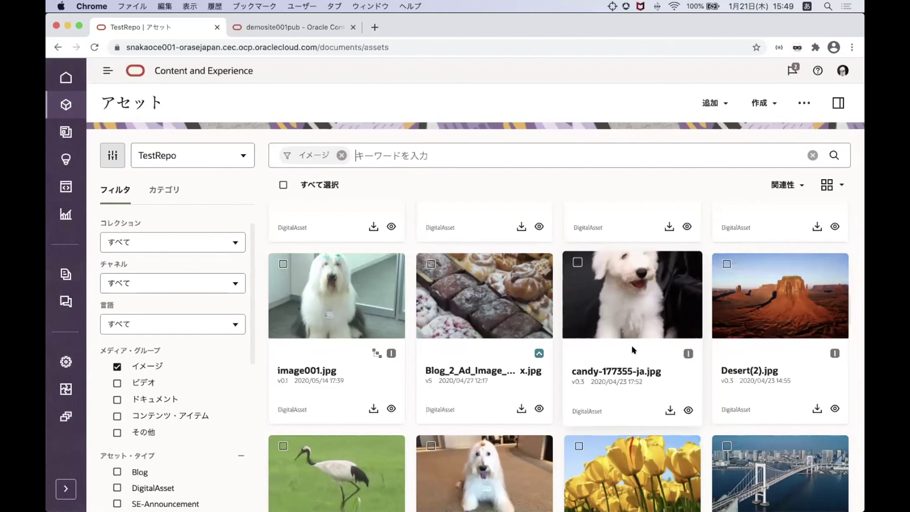
right_click(614, 301)
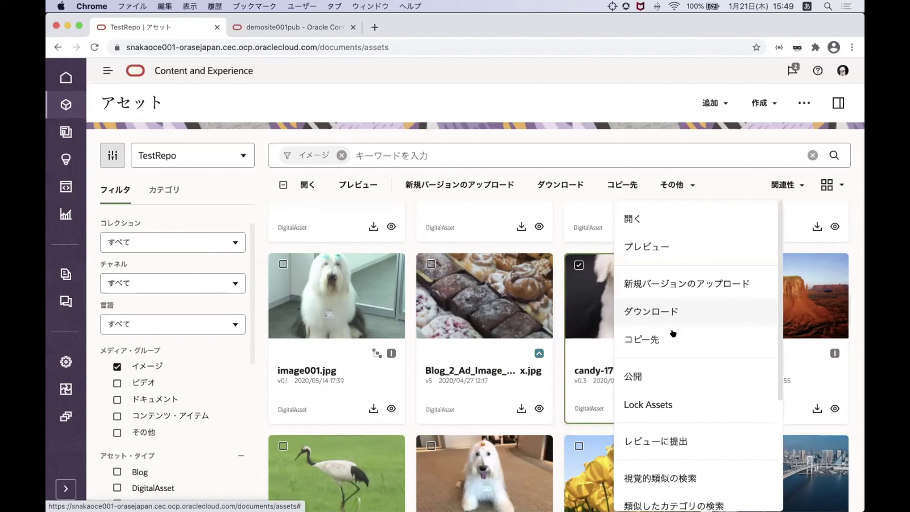
scroll(674, 475, down, 3)
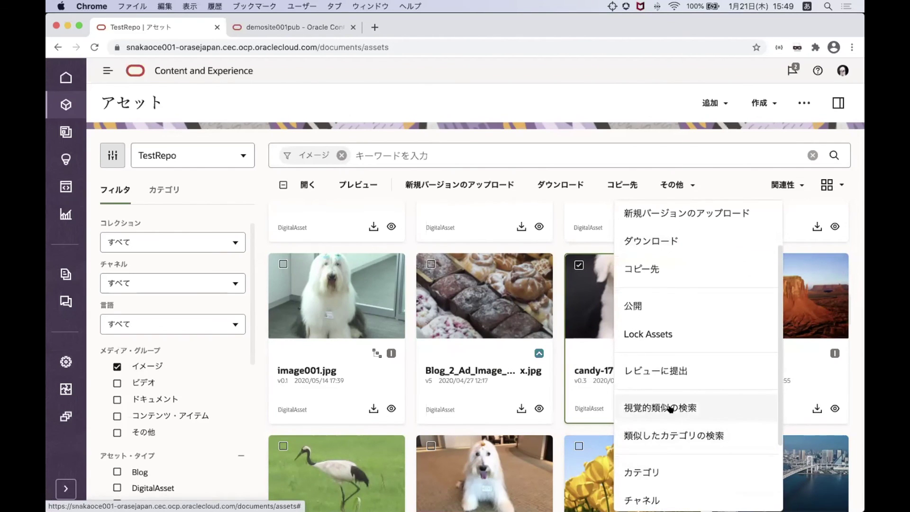
click(629, 409)
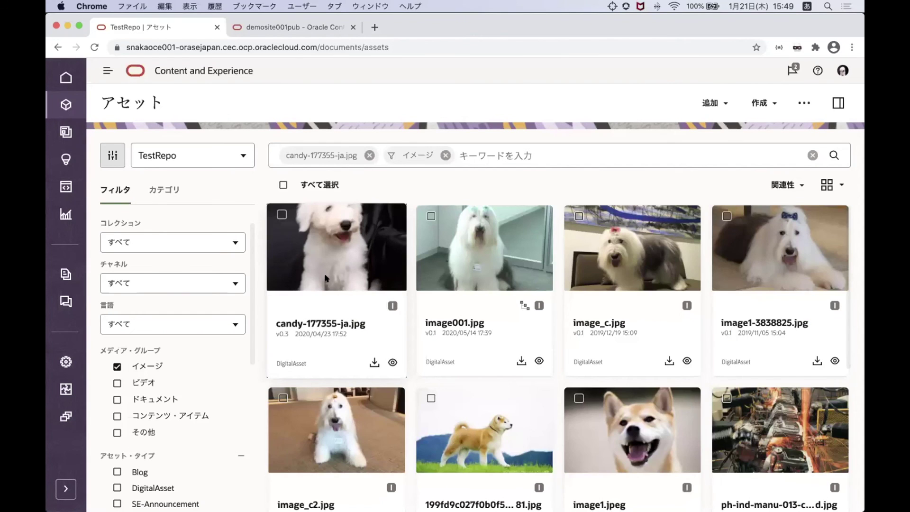
Keep relevance sorting and remove the candy-177355-ja.jpg similarity filter from the asset search
click(771, 185)
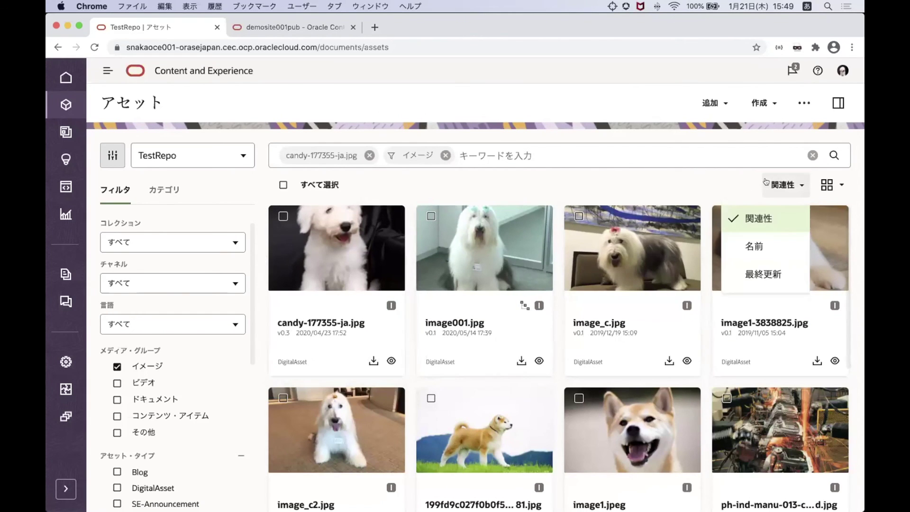
click(731, 186)
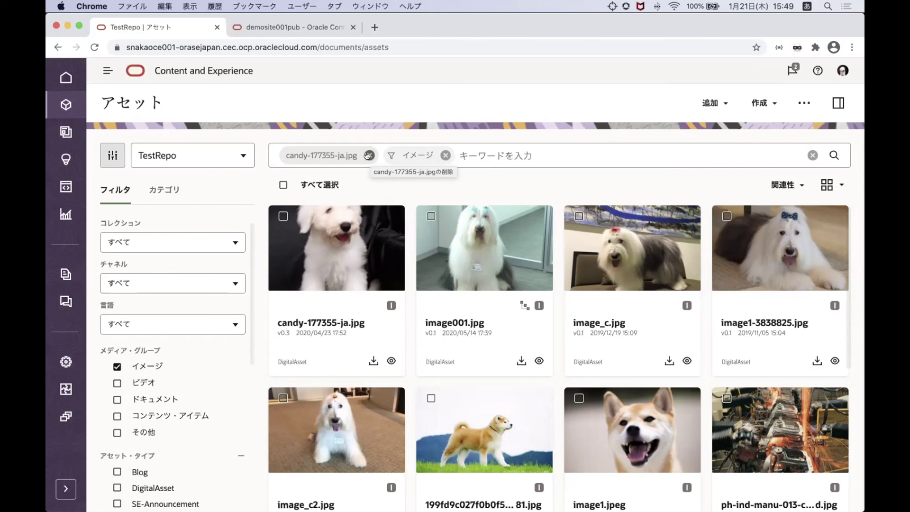
click(369, 156)
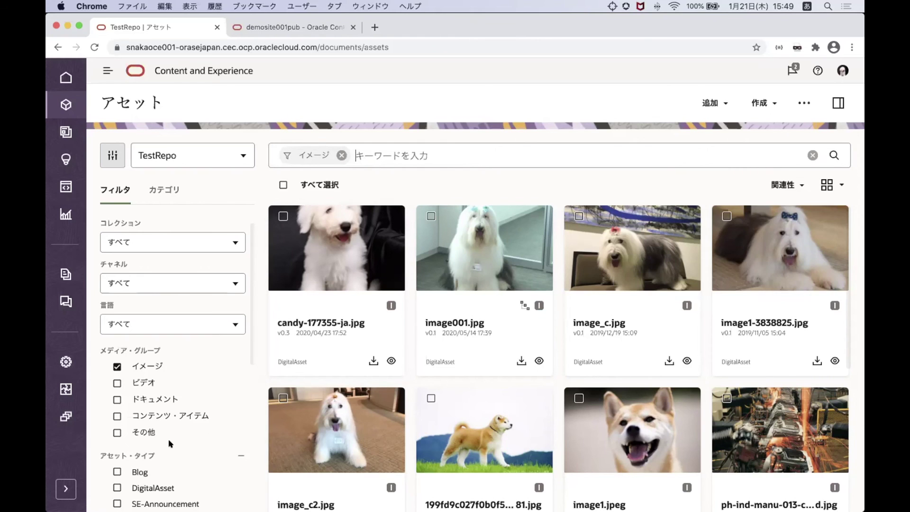
scroll(170, 443, down, 2)
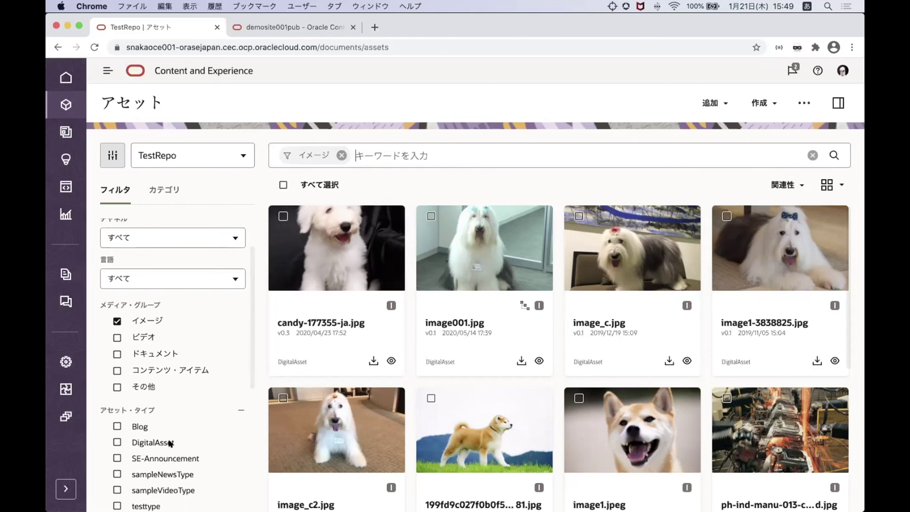
Switch the メディア・グループ filter from イメージ to ビデオ and open Video-6(2).mp4
click(116, 321)
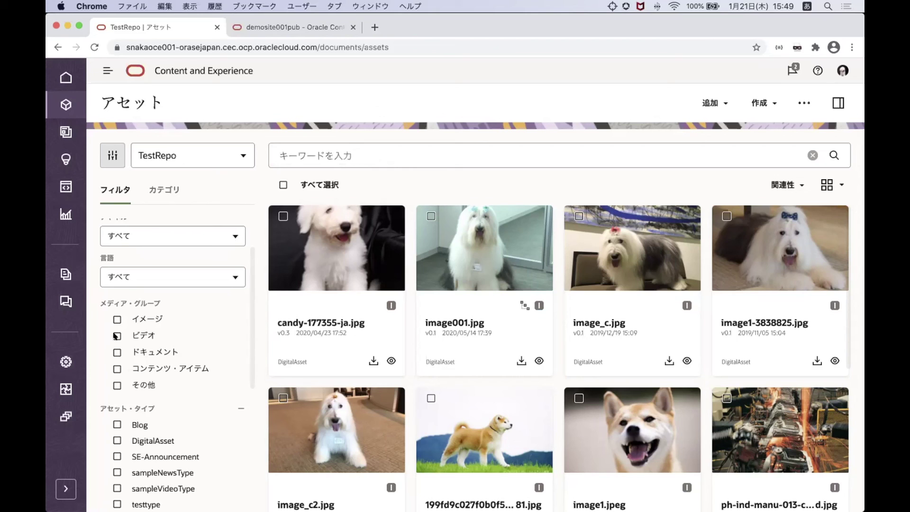
click(117, 336)
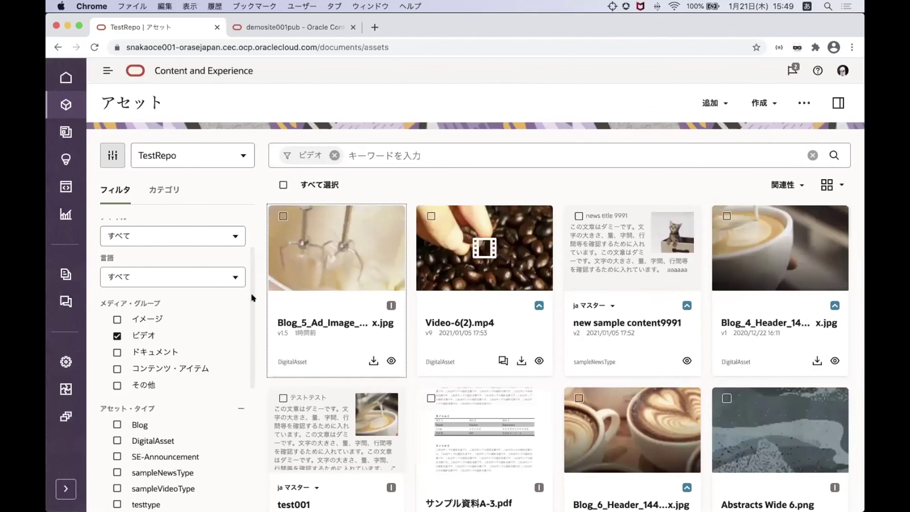
scroll(376, 156, right, 2)
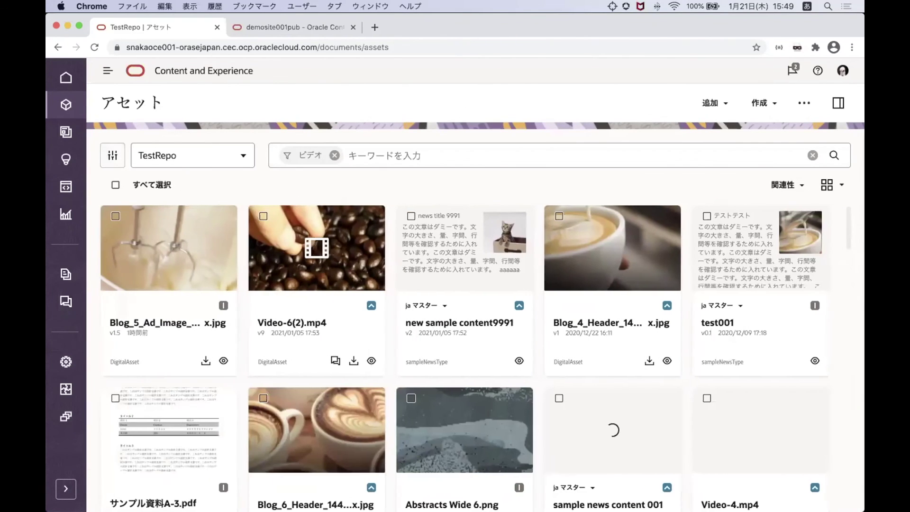
click(335, 155)
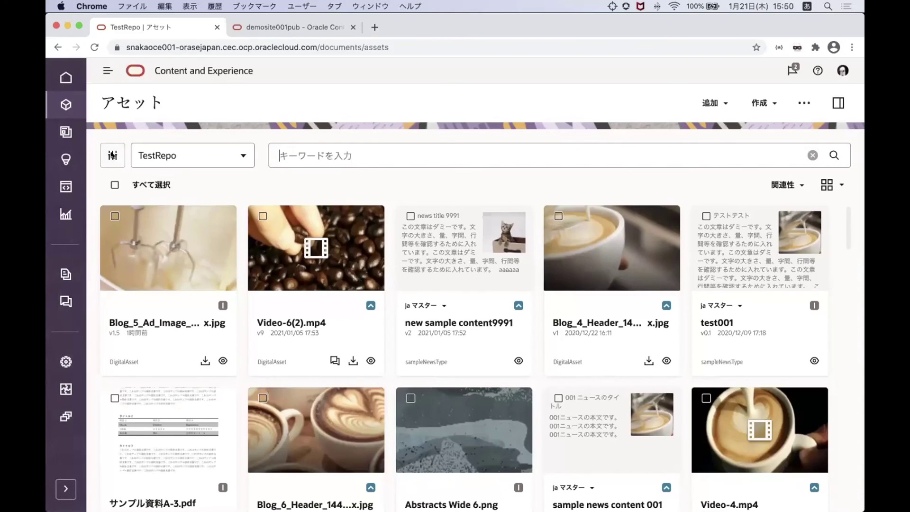
click(113, 155)
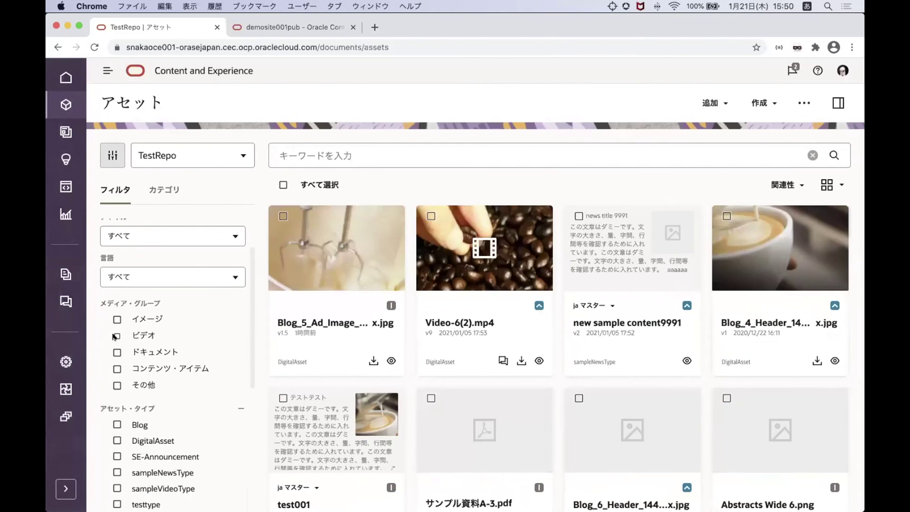
click(118, 335)
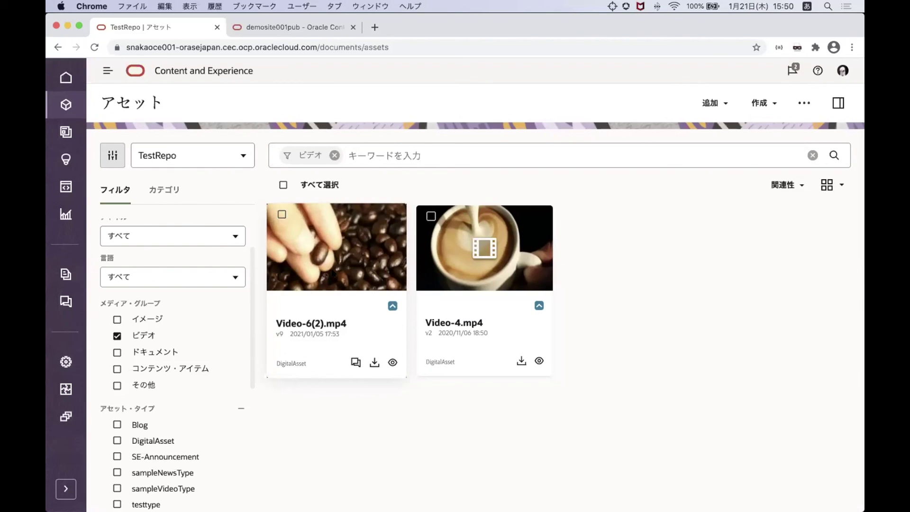
click(316, 321)
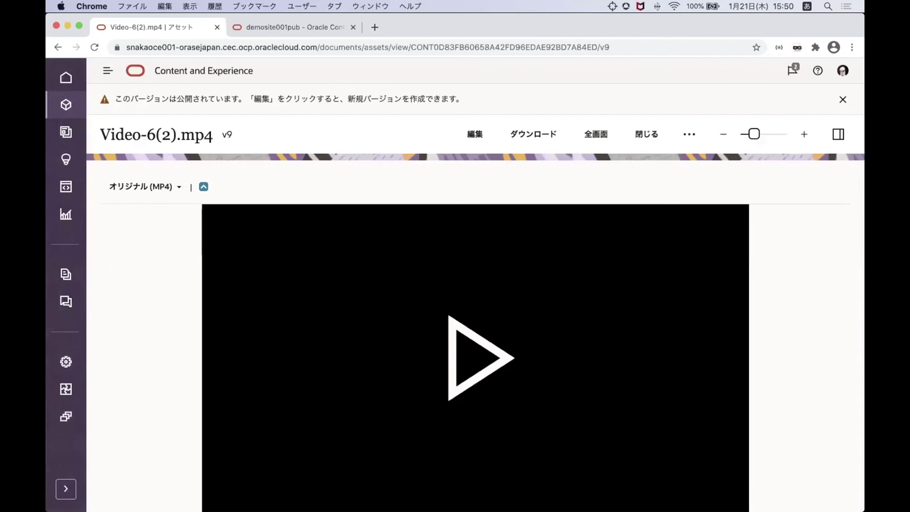
Play and pause Video-6(2).mp4, check its speed settings unchanged, then close the viewer
click(479, 379)
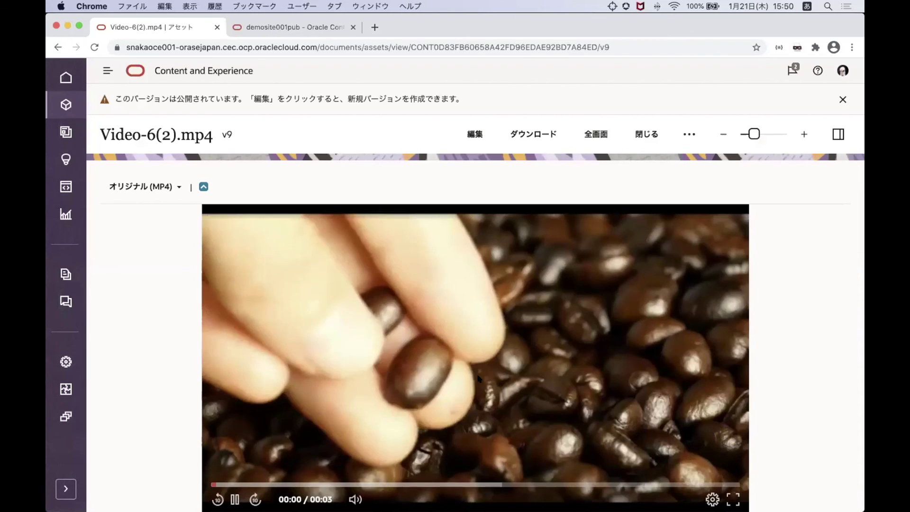
click(425, 395)
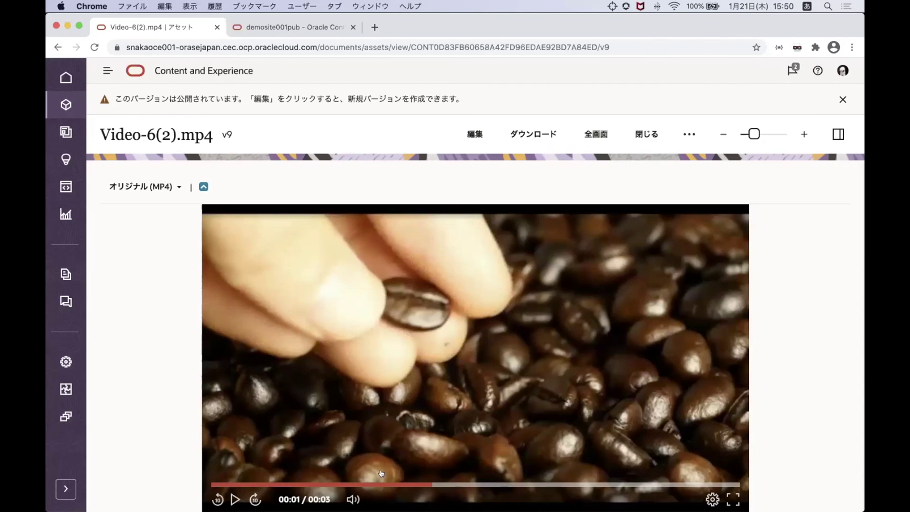
click(712, 499)
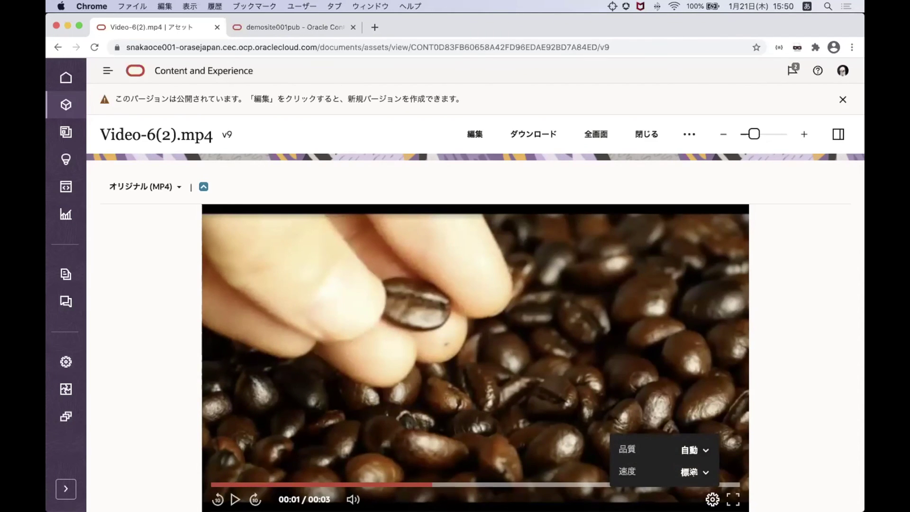
click(694, 472)
click(694, 472)
click(642, 135)
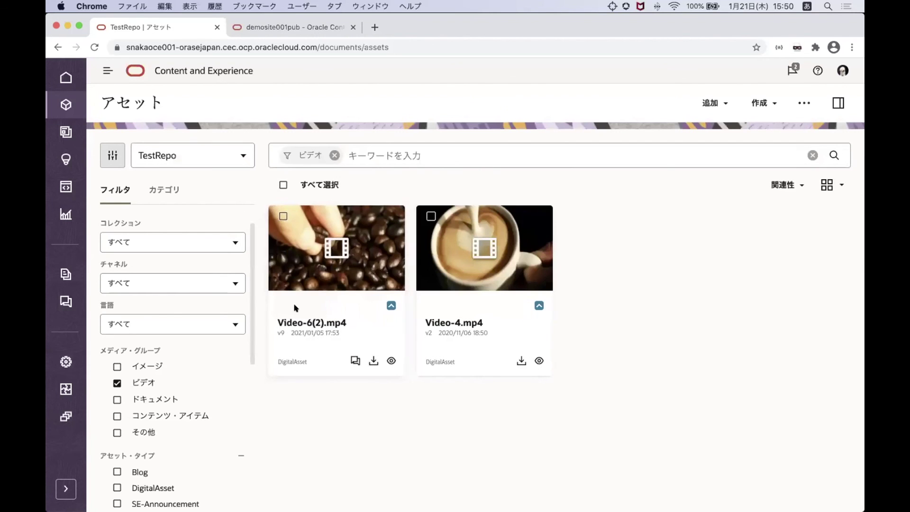
Go to サイト and open the demosite001pub update in the site editor
click(61, 489)
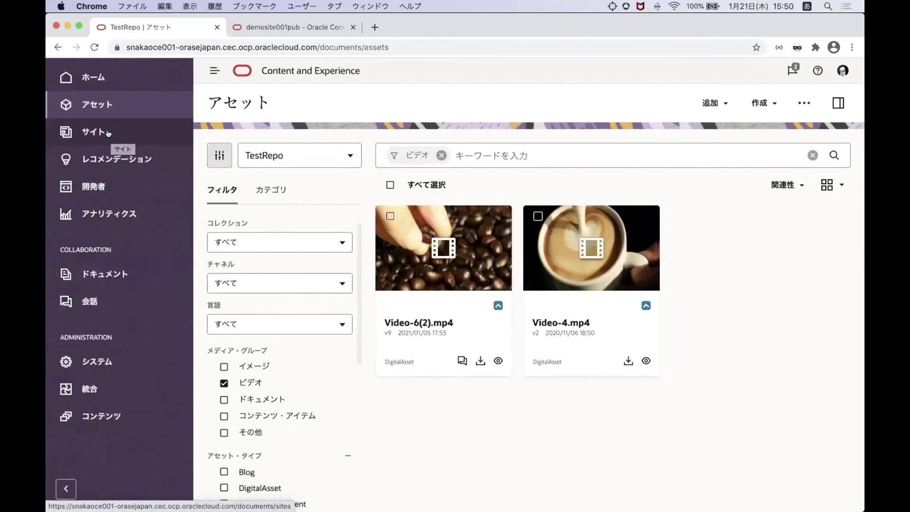
click(108, 133)
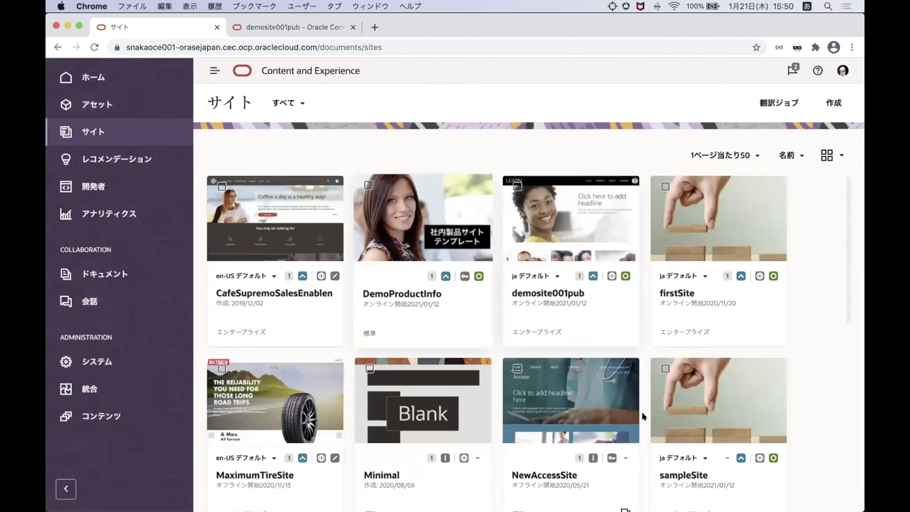
scroll(643, 413, down, 6)
scroll(643, 416, up, 4)
scroll(644, 416, up, 2)
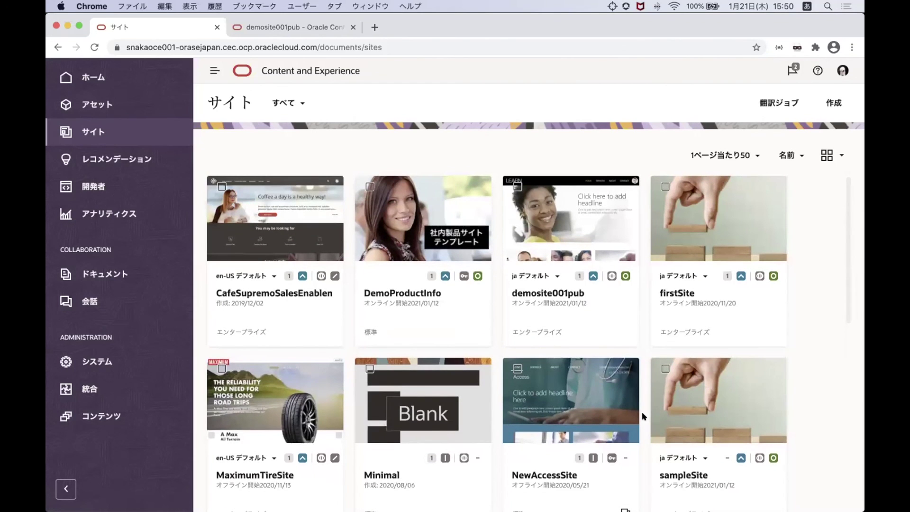
click(578, 276)
click(325, 238)
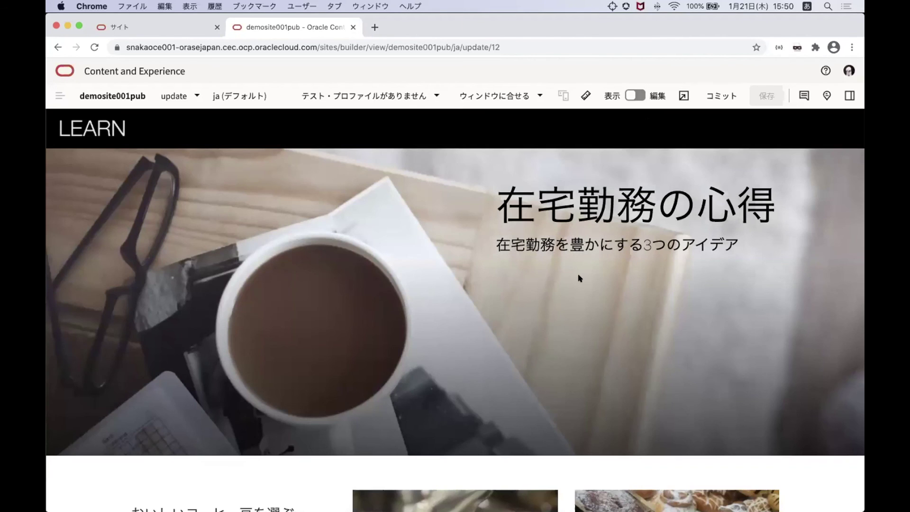
Flip the demosite001pub update from 表示 to 編集 and scroll down to the video block
scroll(579, 279, down, 6)
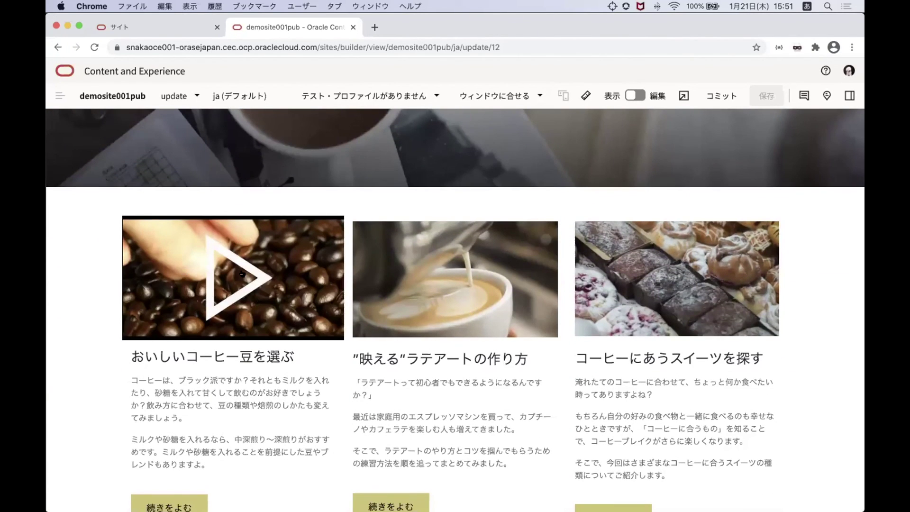
scroll(481, 280, up, 5)
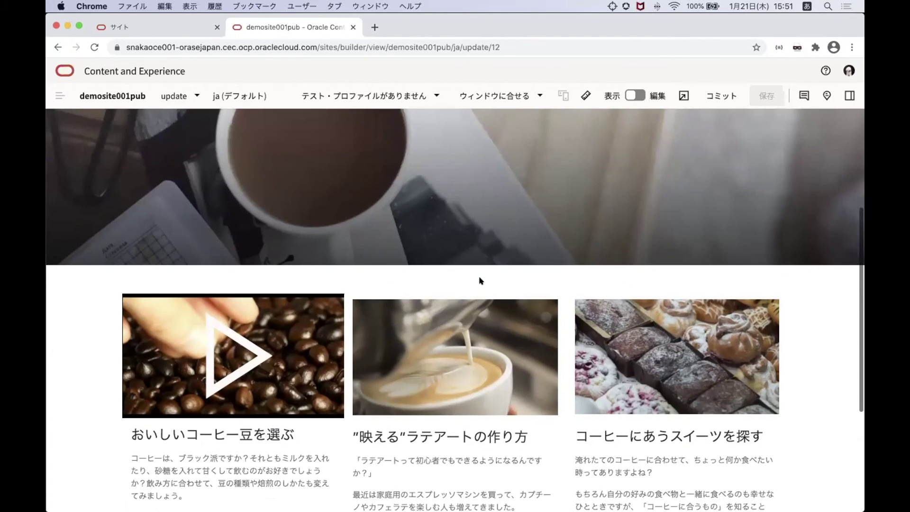
click(634, 96)
scroll(443, 248, down, 2)
mouse_move(280, 401)
scroll(280, 379, down, 2)
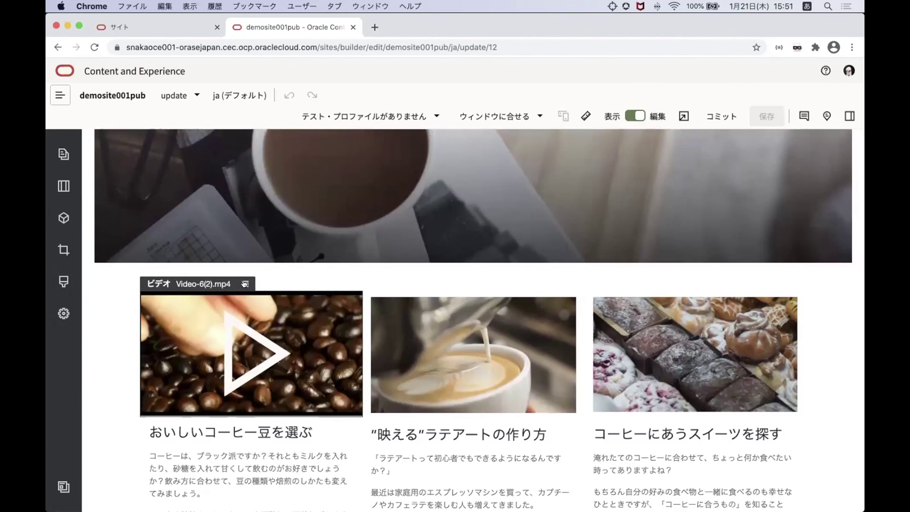
Delete the Video-6(2).mp4 component with 削除 and confirm with OK
click(245, 284)
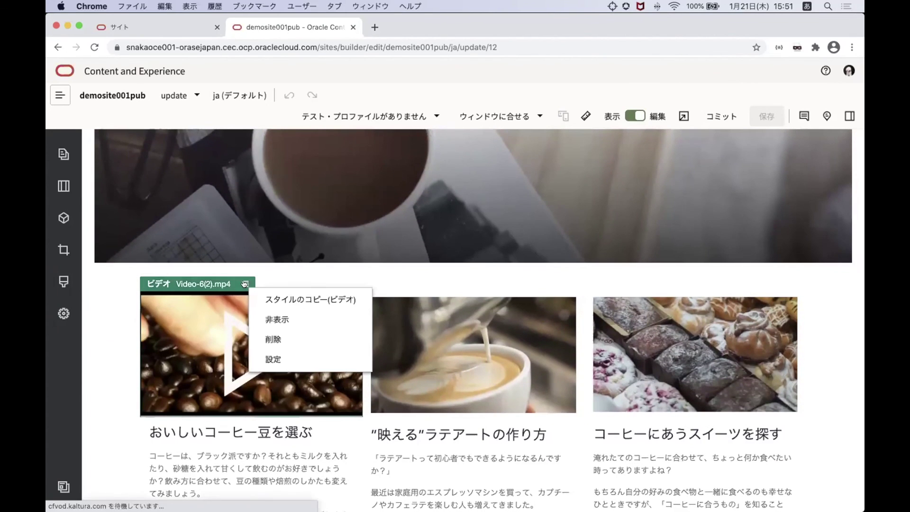
click(274, 340)
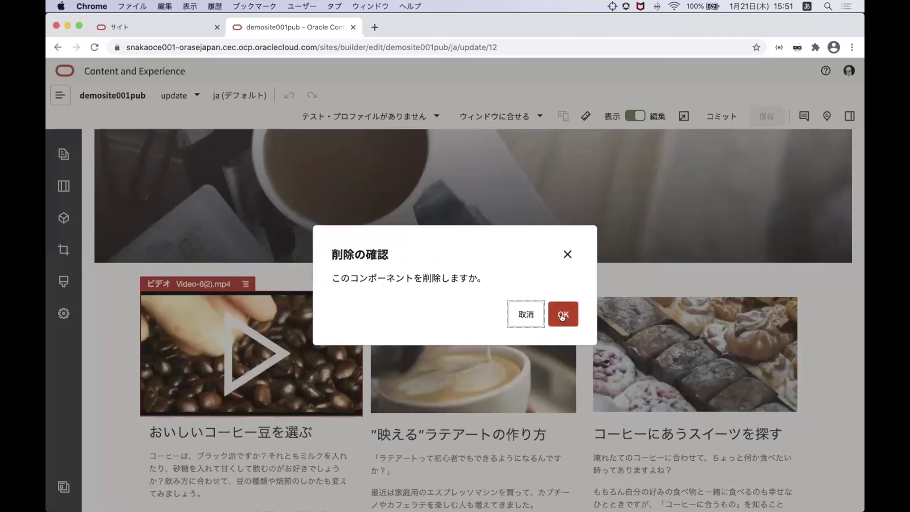
click(562, 317)
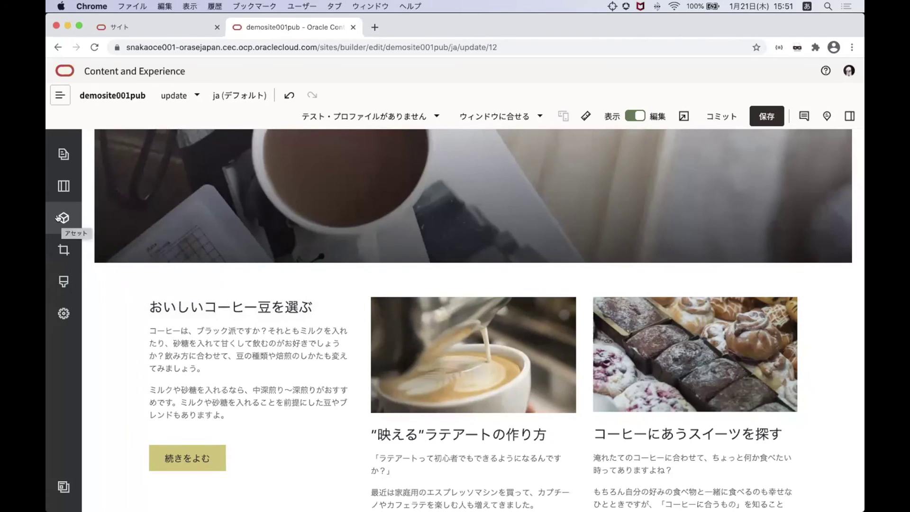
In the アセット panel, drop the イメージ and コンテンツ・アイテム filters so videos are listed
click(57, 217)
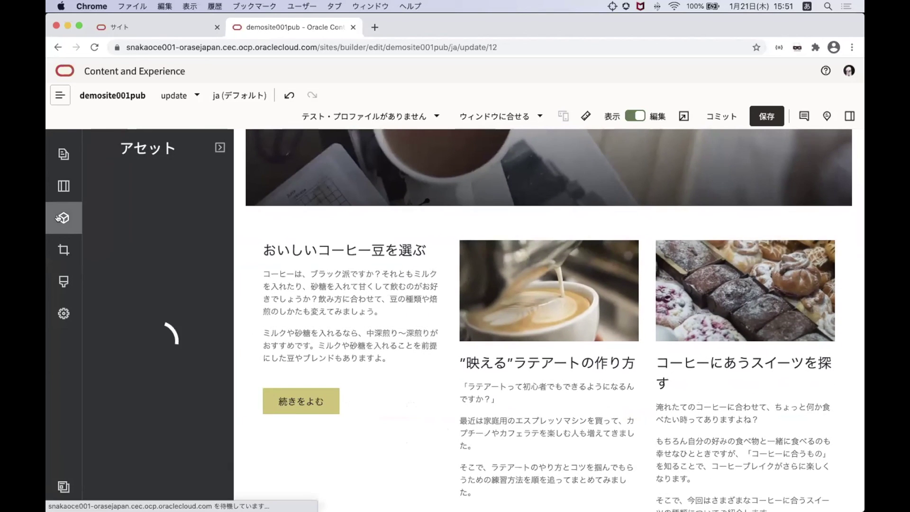
click(219, 147)
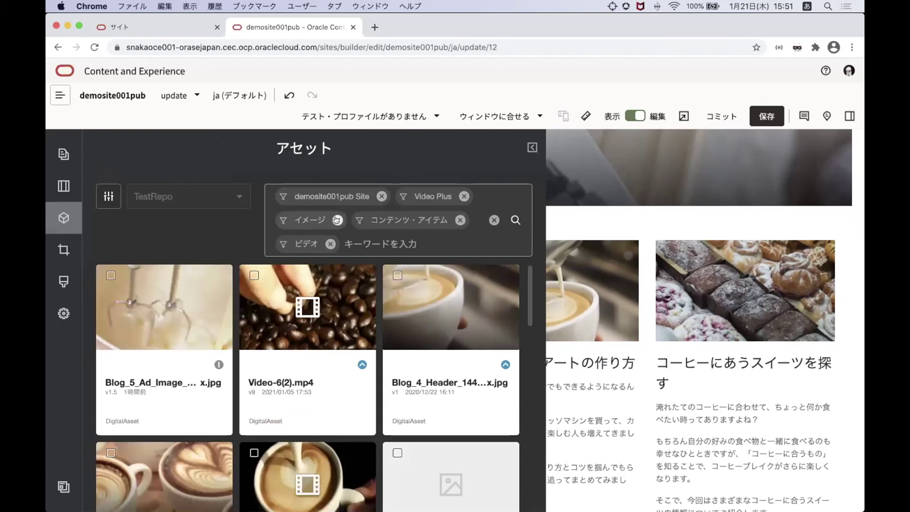
click(337, 220)
click(384, 220)
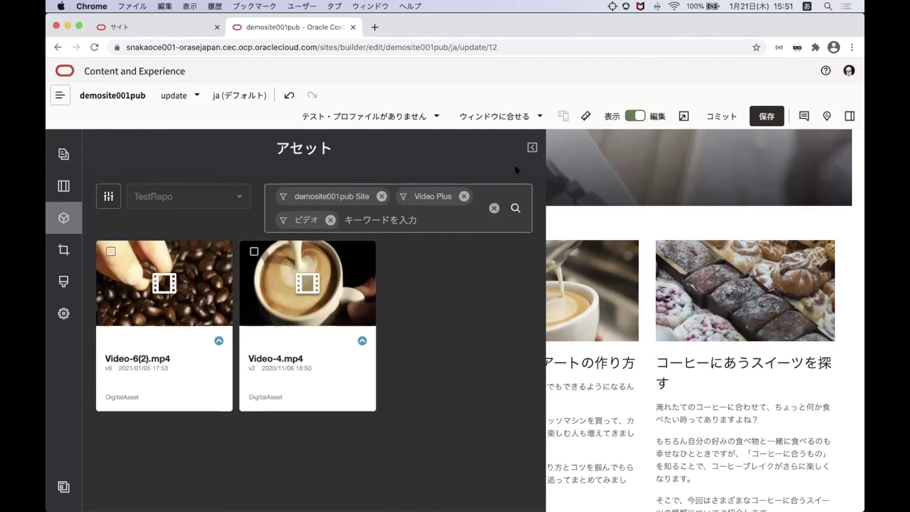
click(532, 147)
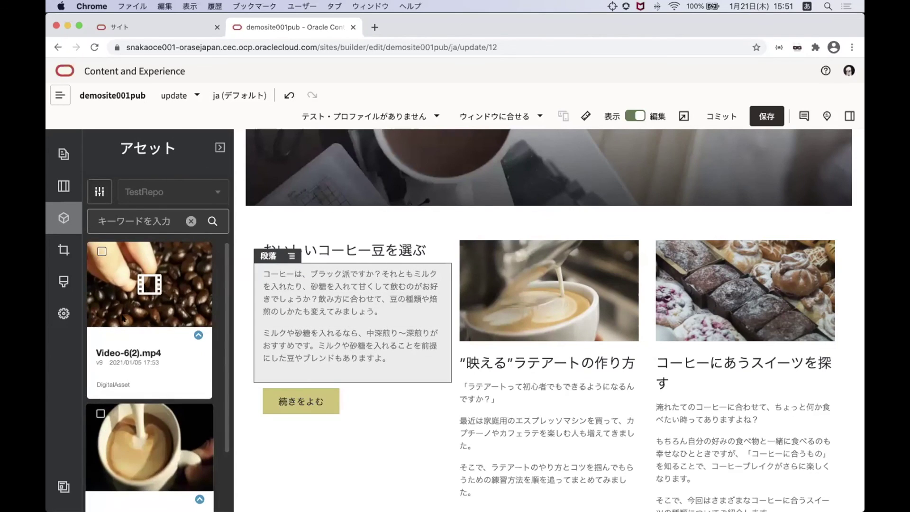
scroll(126, 379, down, 3)
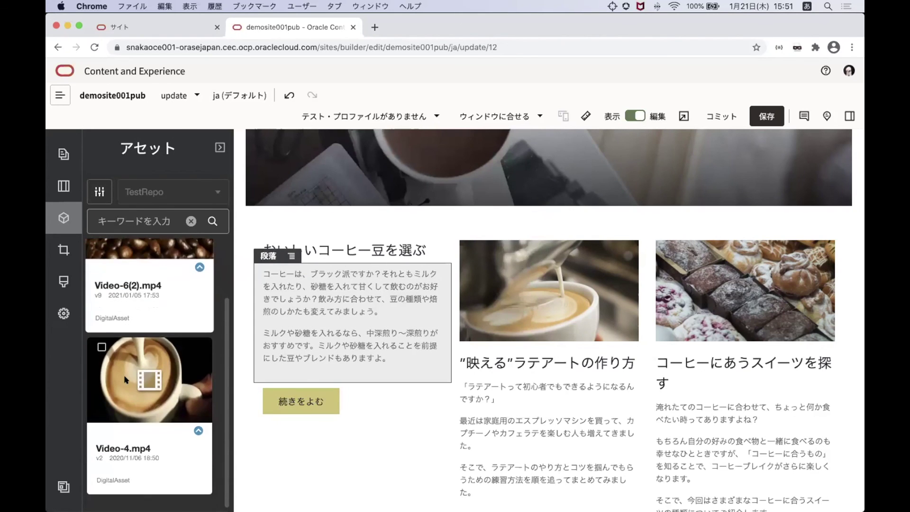
Drag Video-4.mp4 above the コーヒー豆 article and open its 設定
drag(113, 451, 314, 250)
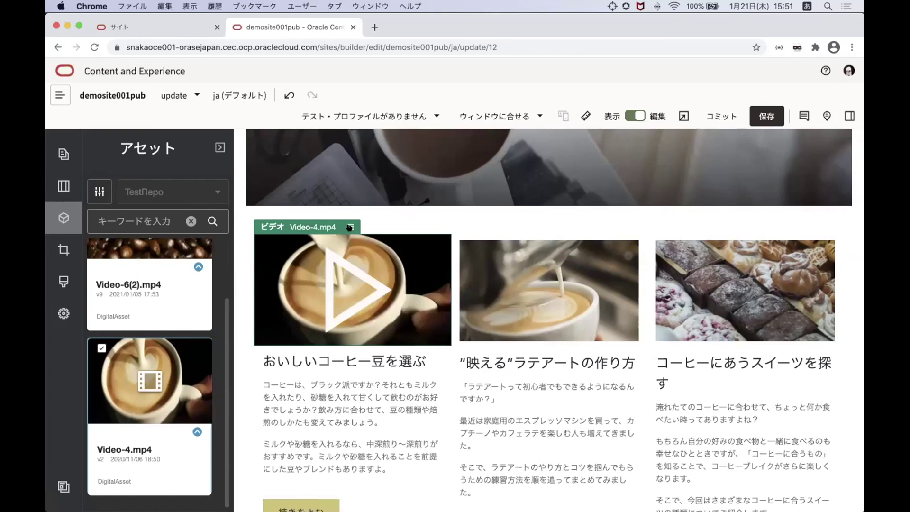
click(351, 227)
click(372, 299)
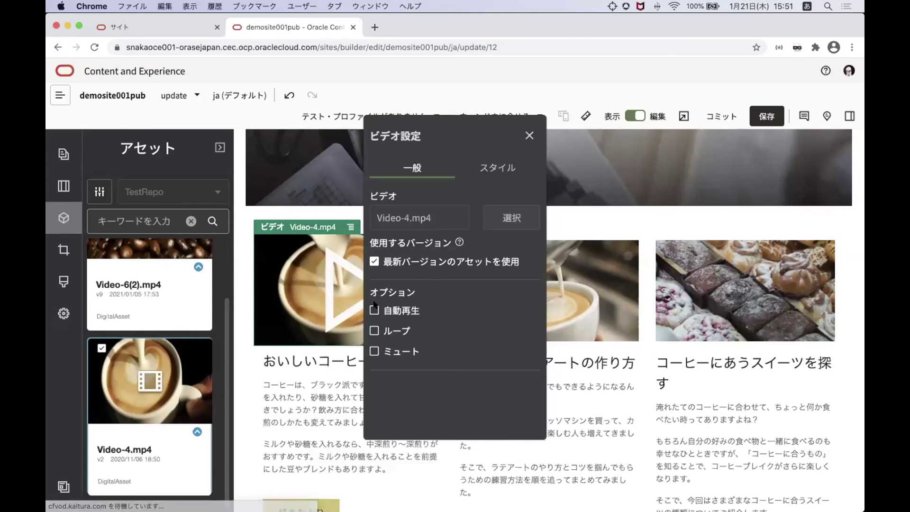